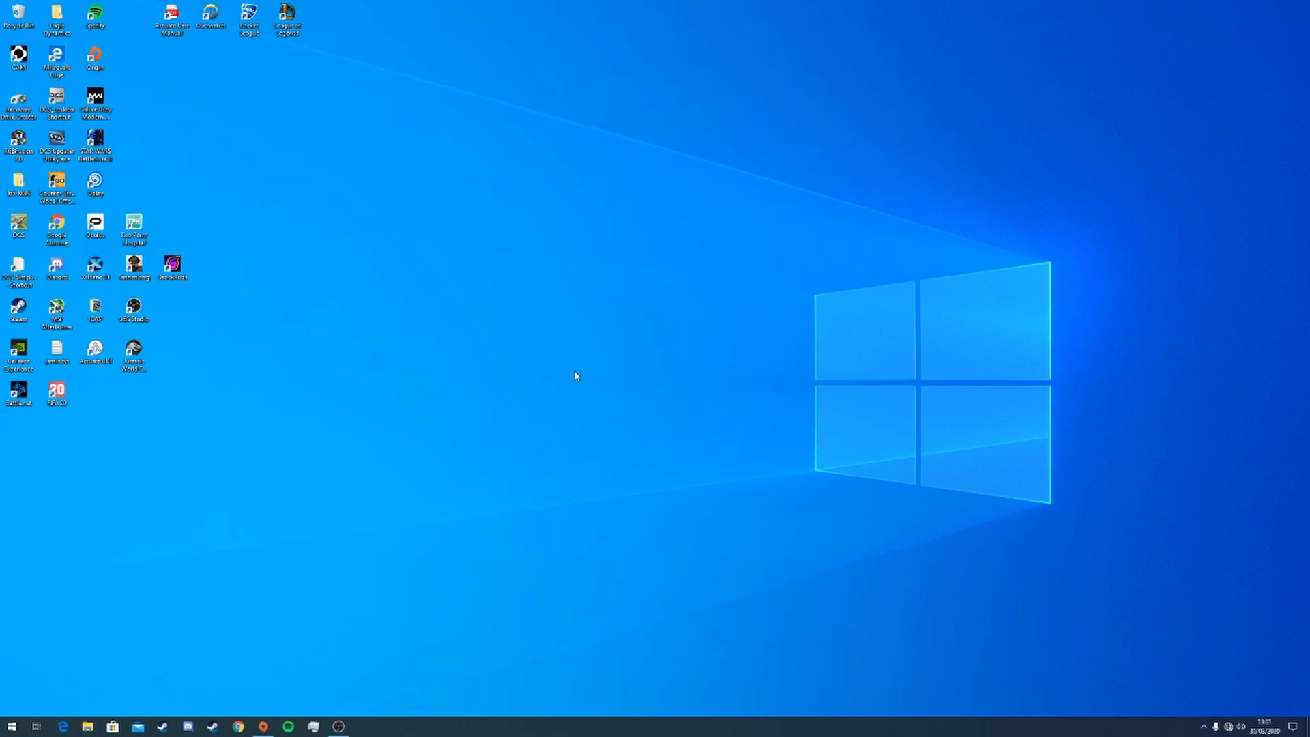
# - Reach the Display page from the desktop menu and identify which screen is display 1
pyautogui.rightClick(455, 353)
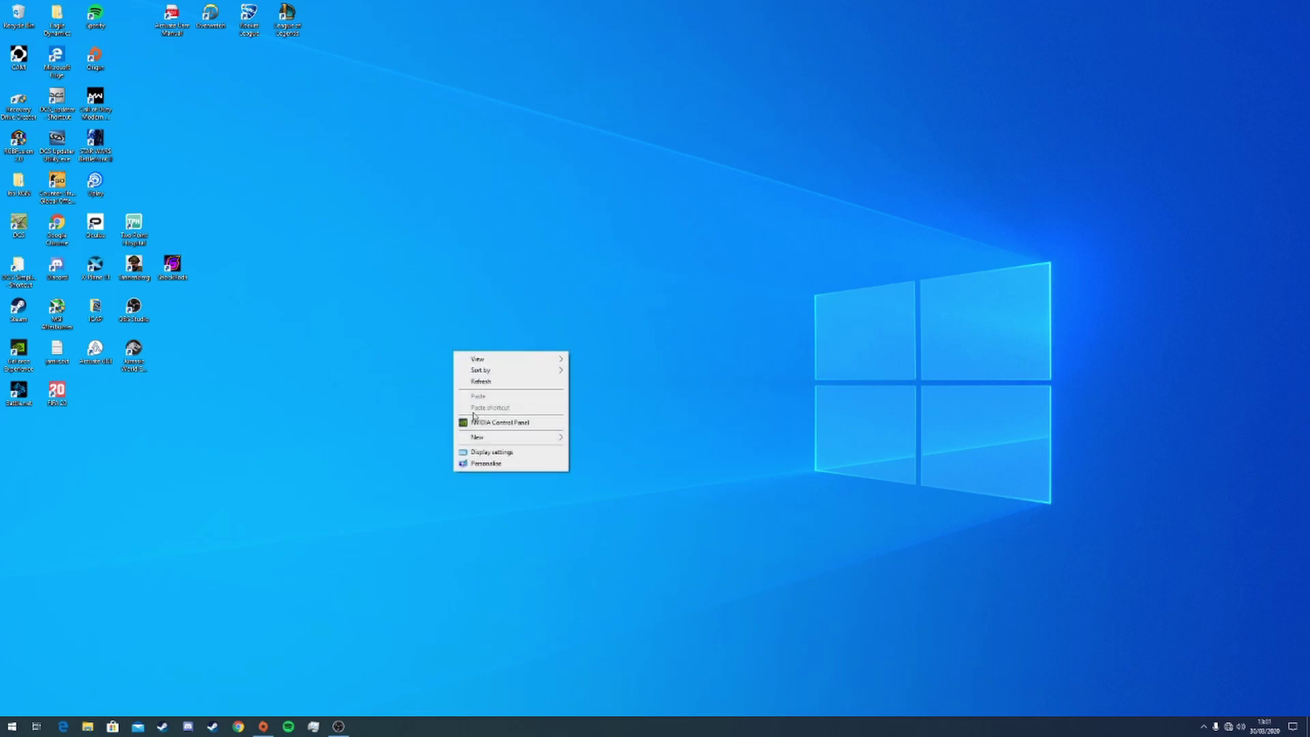
pyautogui.click(483, 454)
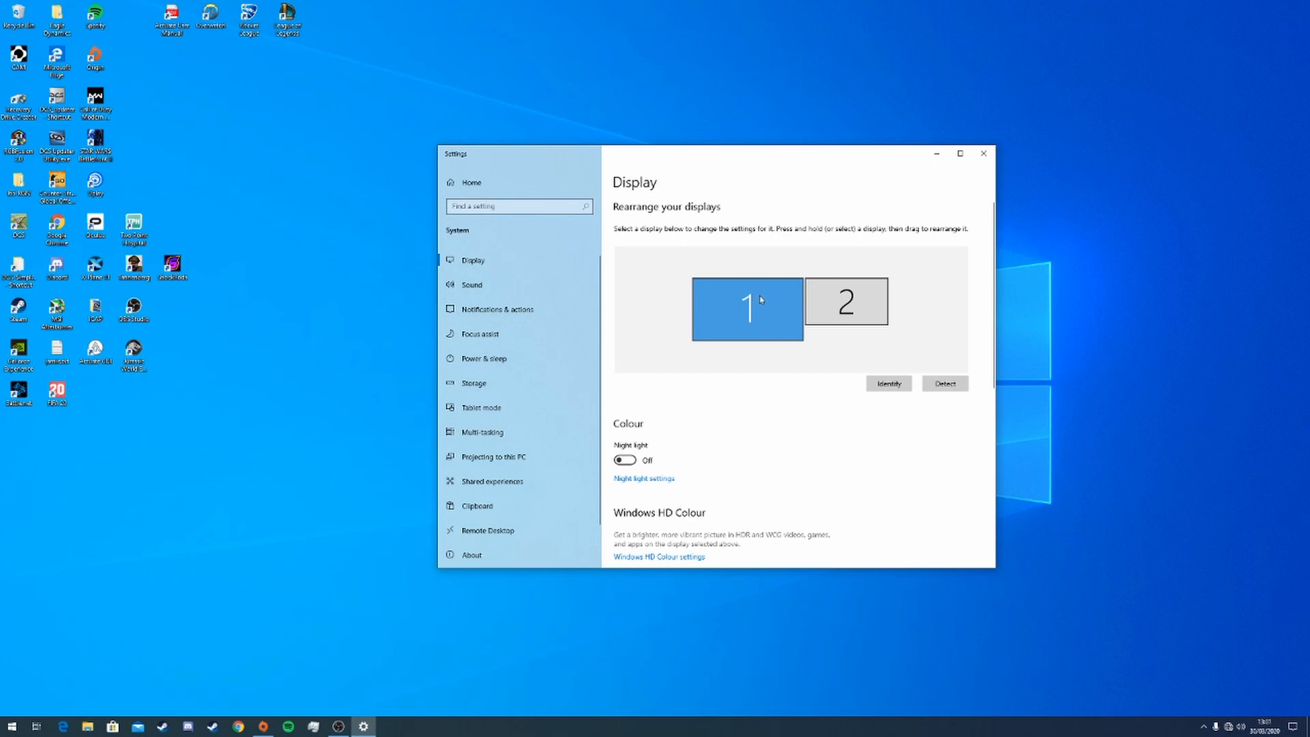
pyautogui.click(882, 385)
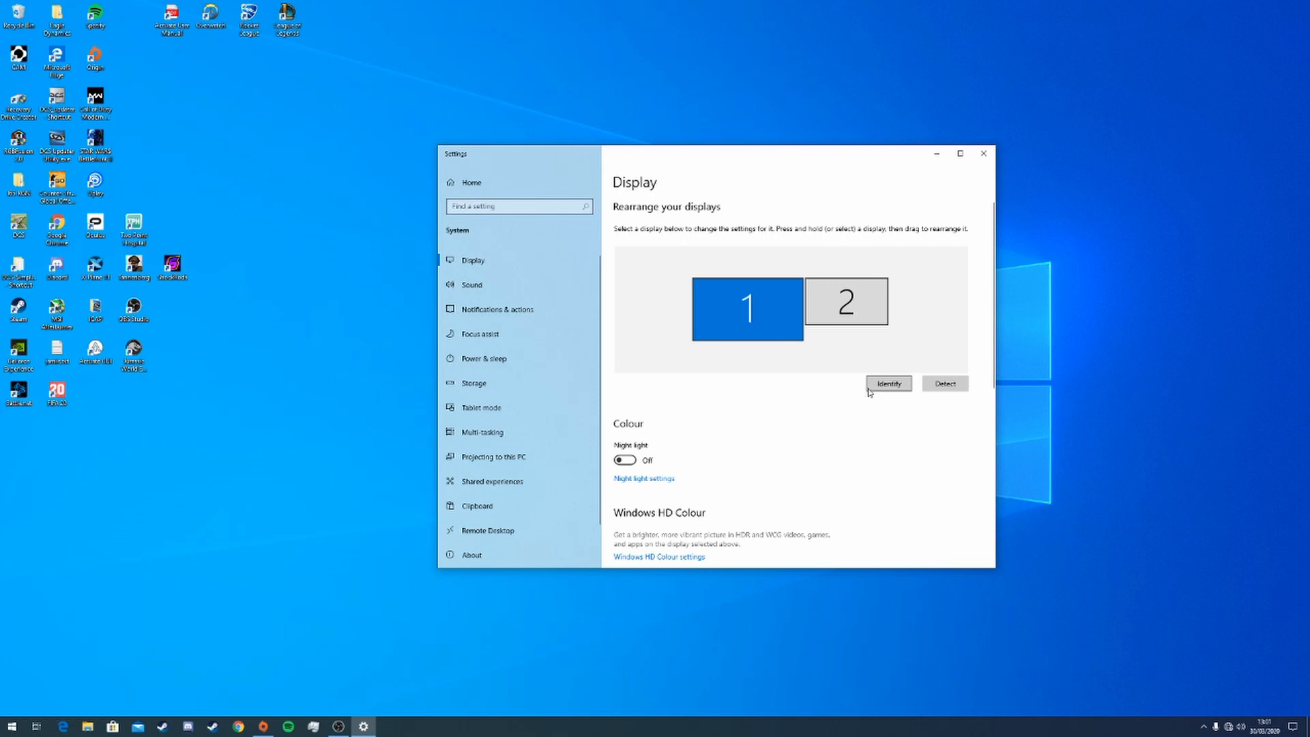
pyautogui.click(882, 385)
# - Arrange display 1 right of display 2, re-identify, then move display 1 back to the left
pyautogui.moveTo(773, 319); pyautogui.dragTo(927, 307)
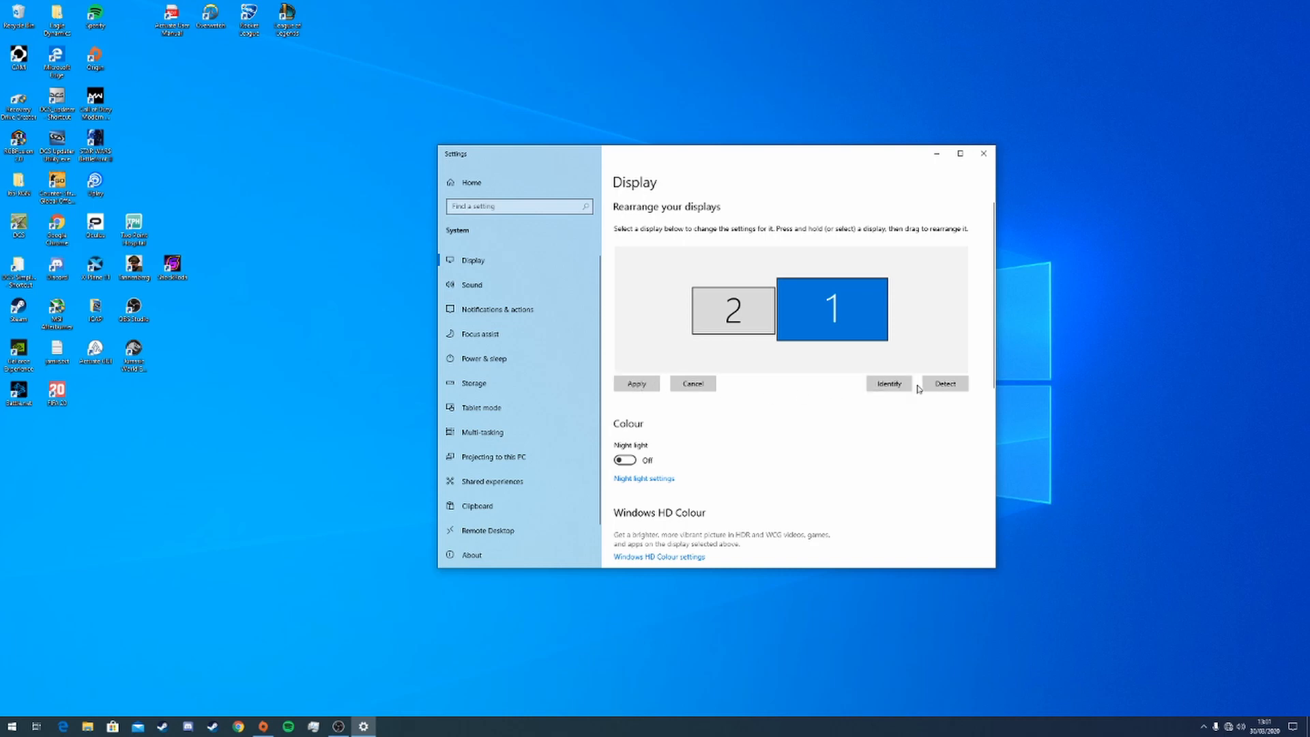
pyautogui.click(889, 383)
pyautogui.click(858, 321)
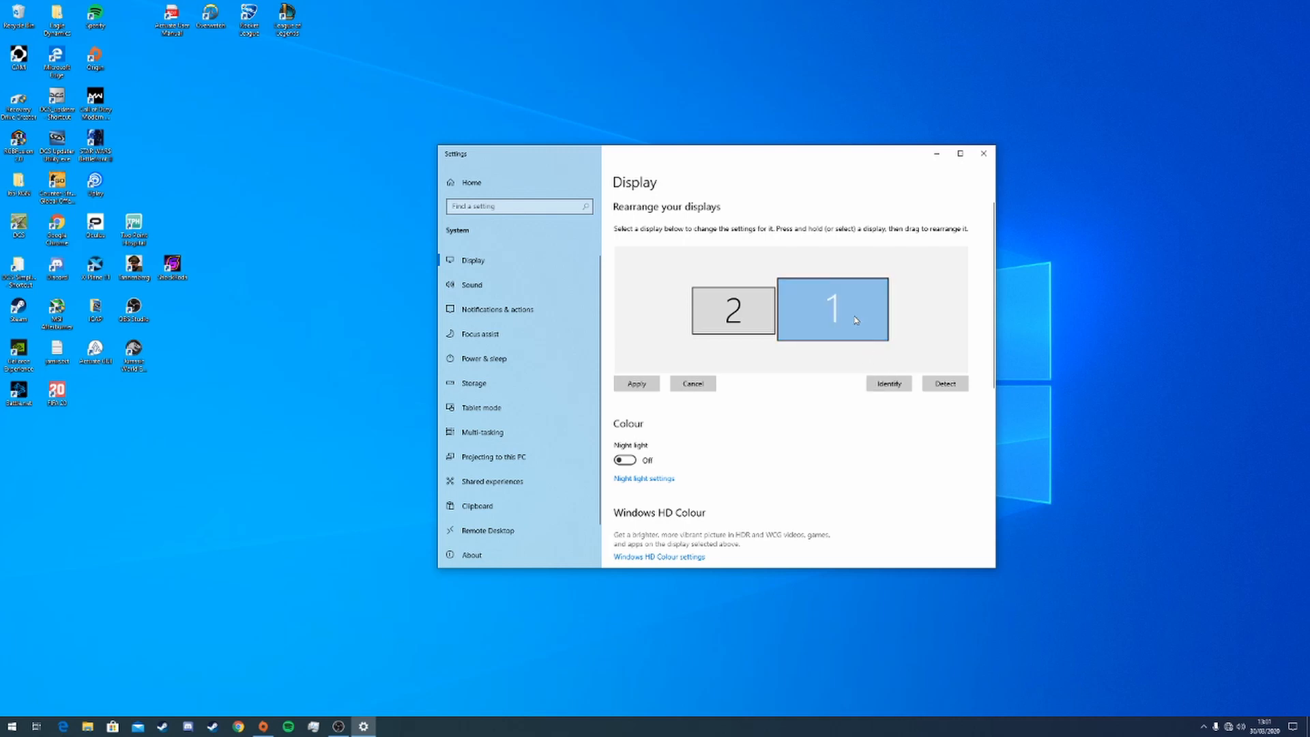
pyautogui.moveTo(857, 320); pyautogui.dragTo(731, 307)
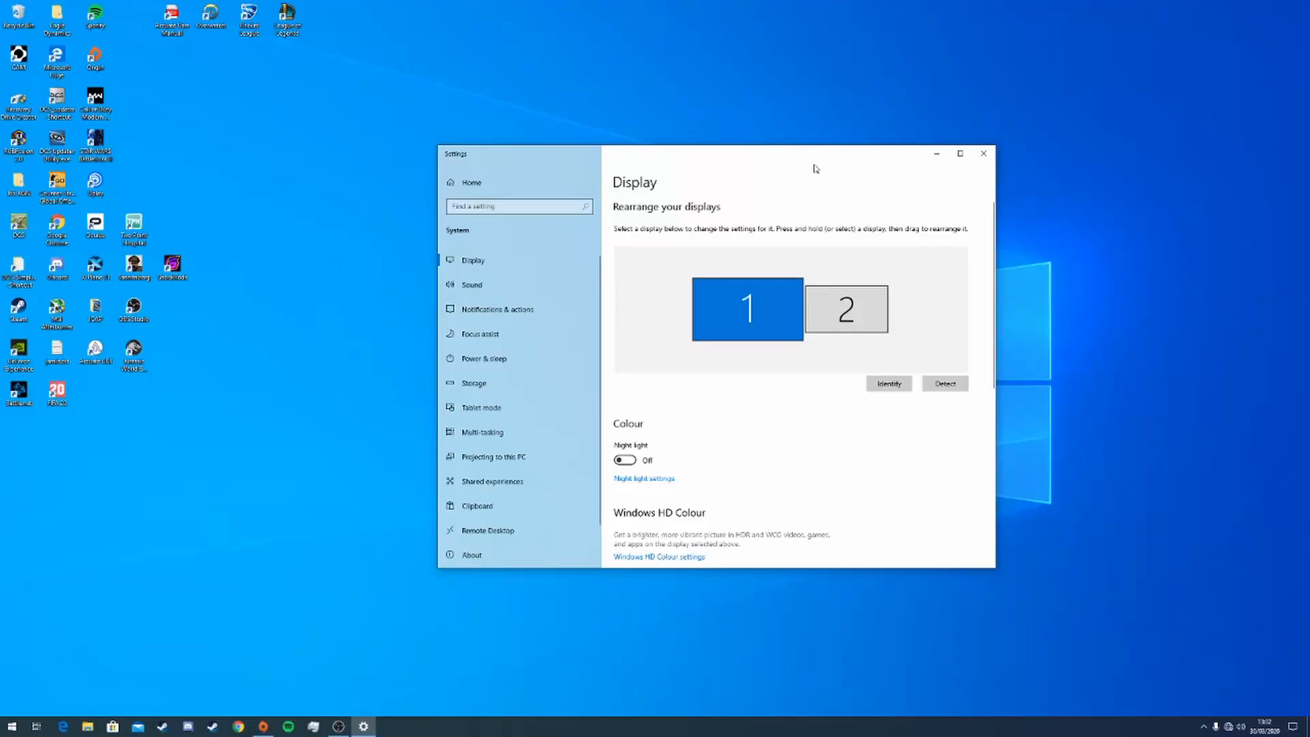
pyautogui.moveTo(815, 168); pyautogui.dragTo(774, 66)
pyautogui.scroll(-2, 714, 235)
pyautogui.scroll(-2, 714, 235)
pyautogui.scroll(-1, 714, 235)
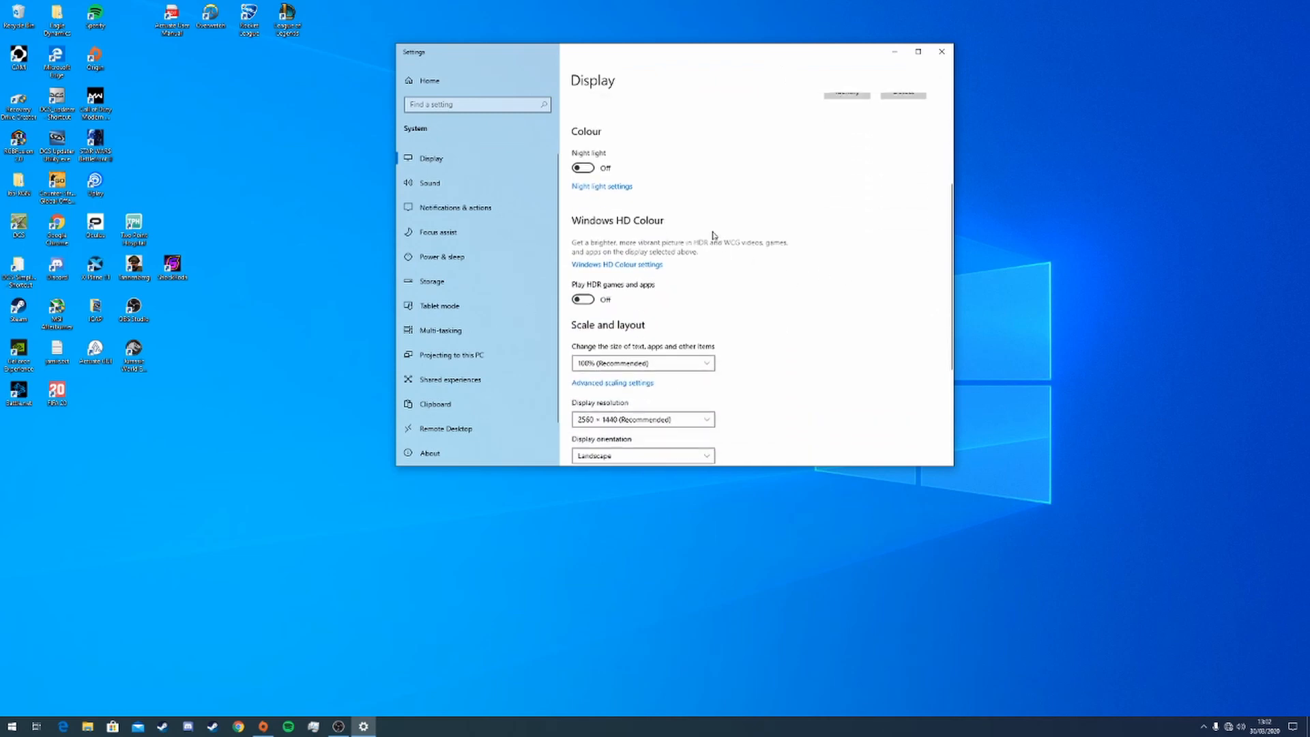
# - Set text and app scaling to 150%, return it to 100% (Recommended), and enlarge the window
pyautogui.click(661, 365)
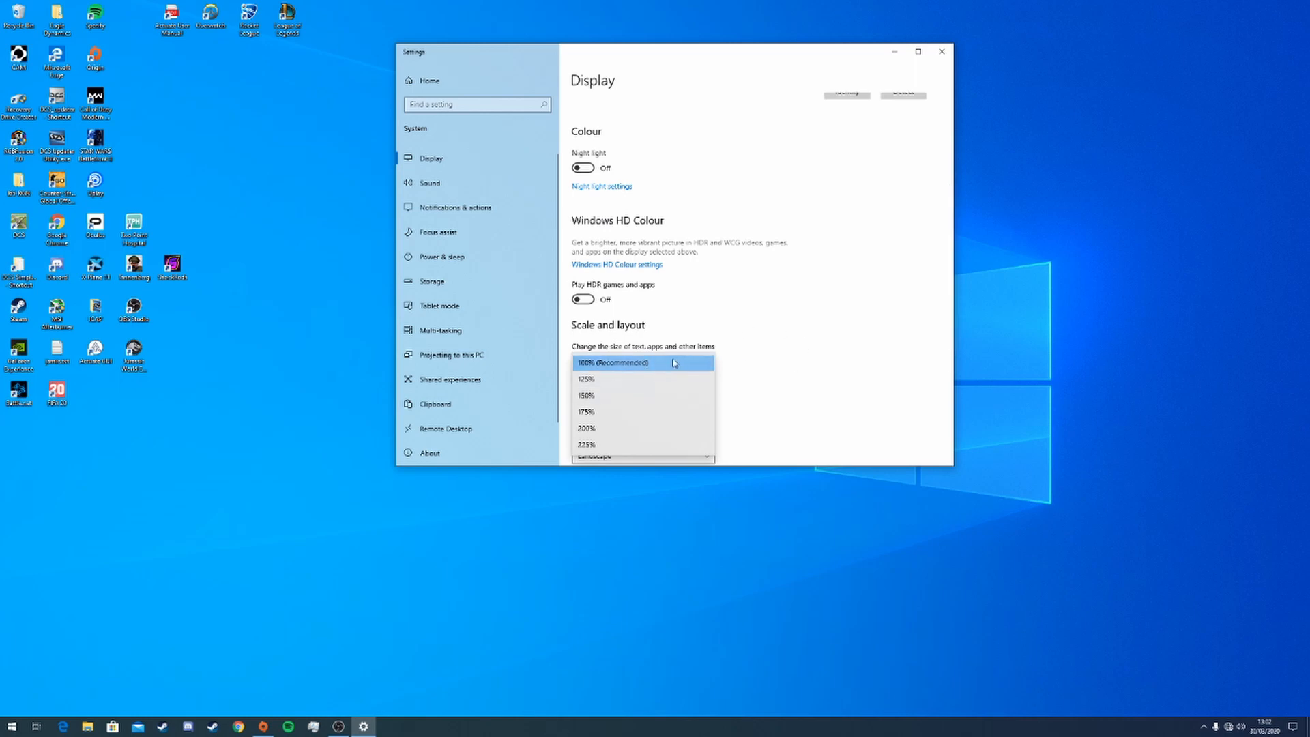
pyautogui.click(617, 396)
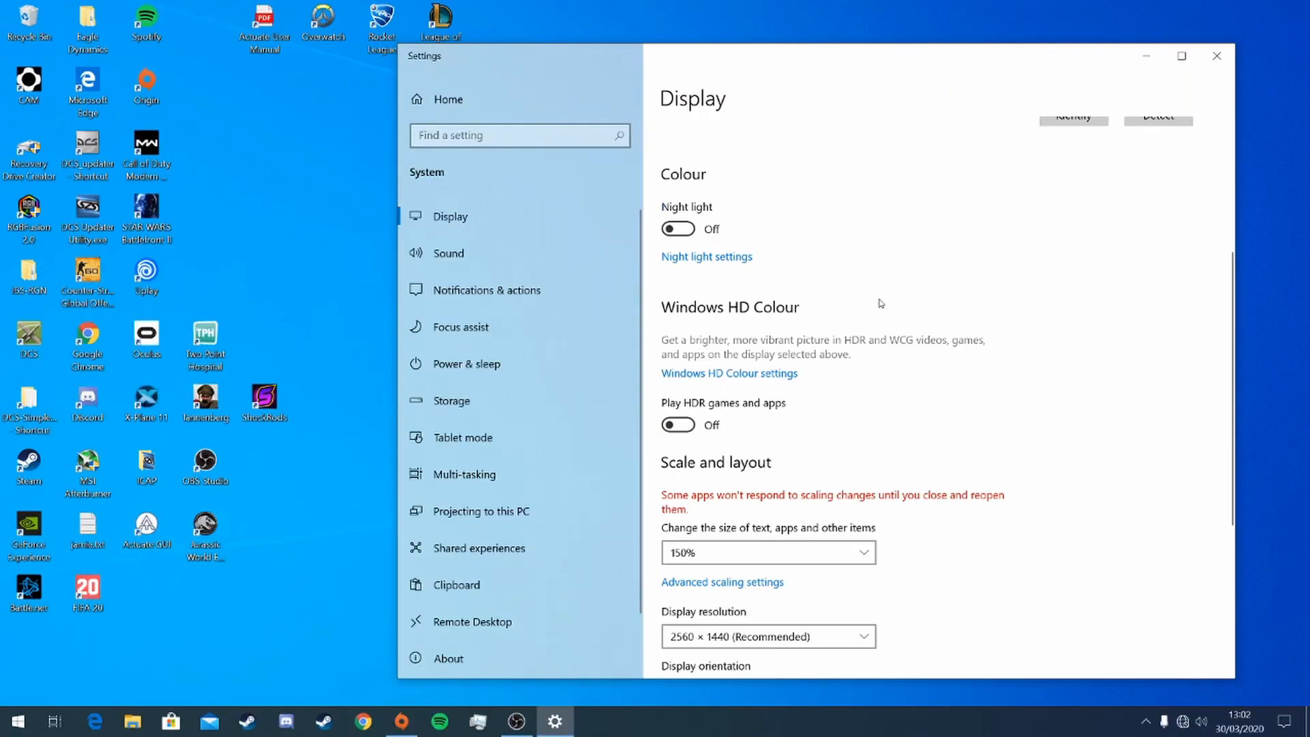
pyautogui.scroll(3, 687, 314)
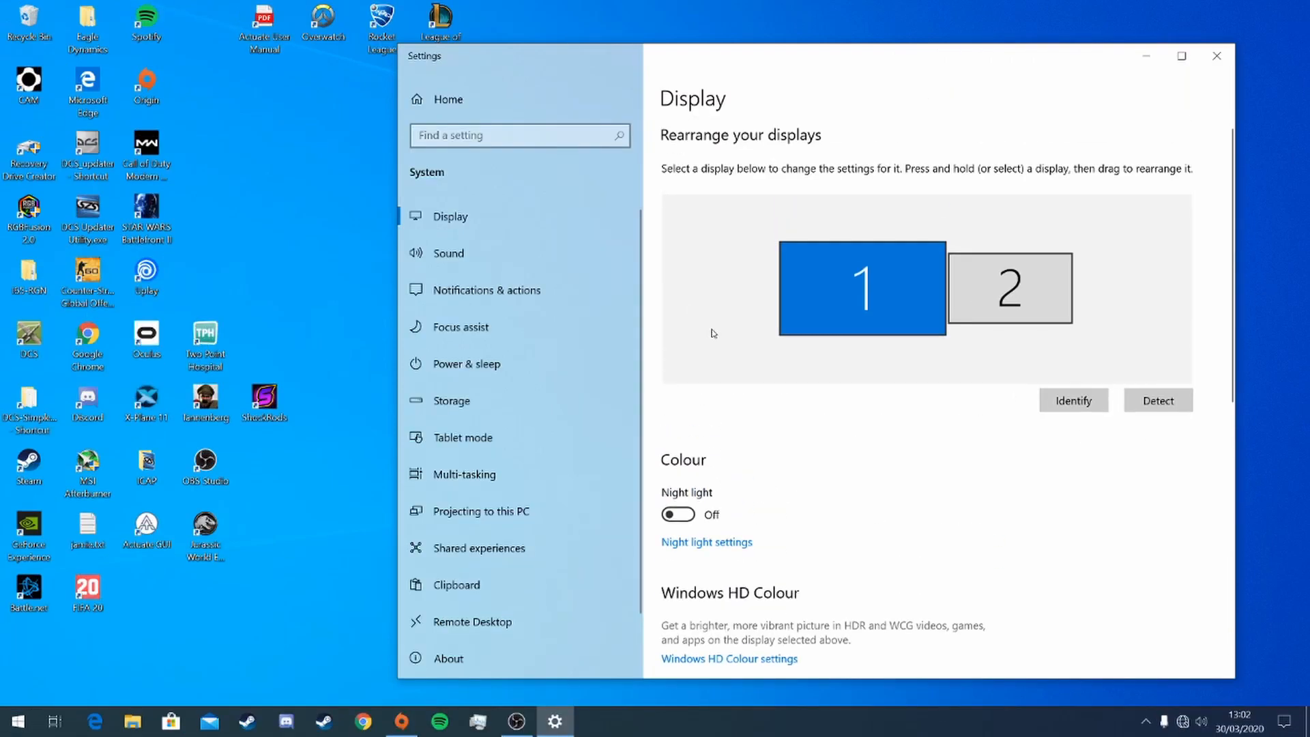
pyautogui.scroll(-5, 714, 333)
pyautogui.scroll(-2, 870, 415)
pyautogui.scroll(5, 921, 307)
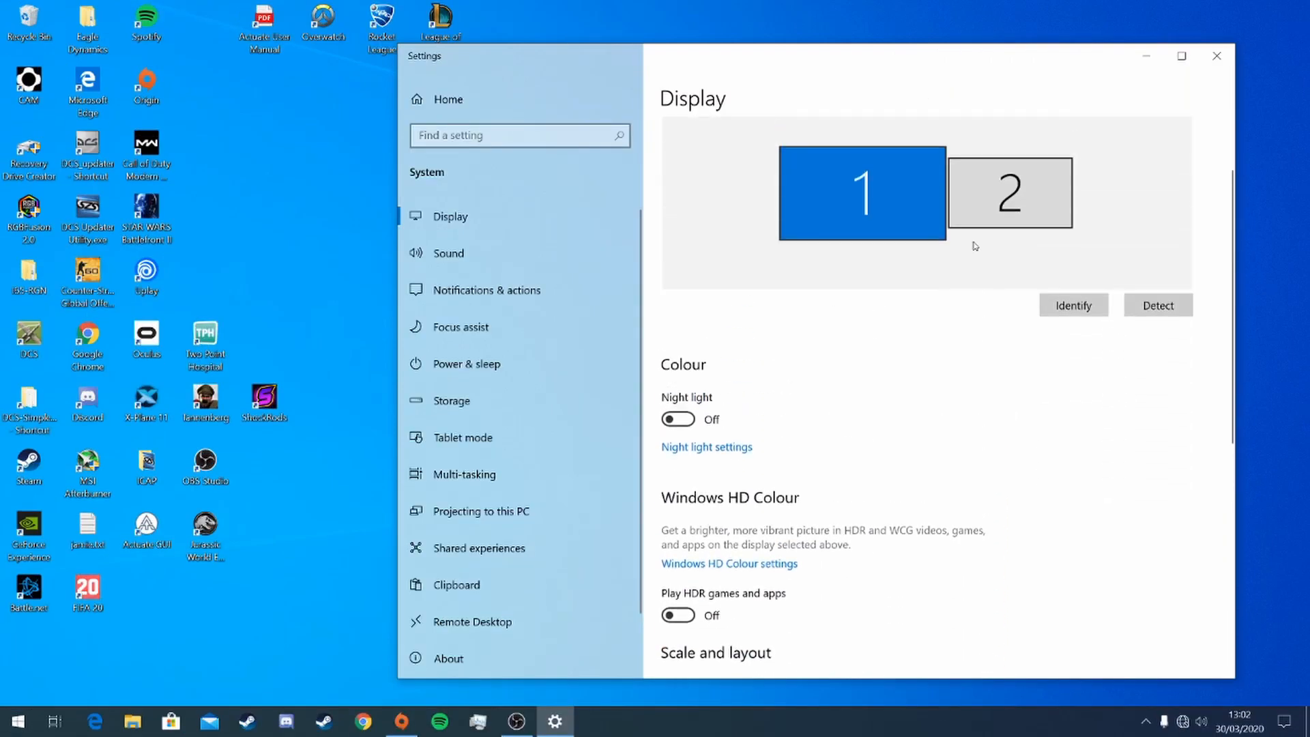
pyautogui.scroll(-2, 975, 246)
pyautogui.scroll(4, 860, 223)
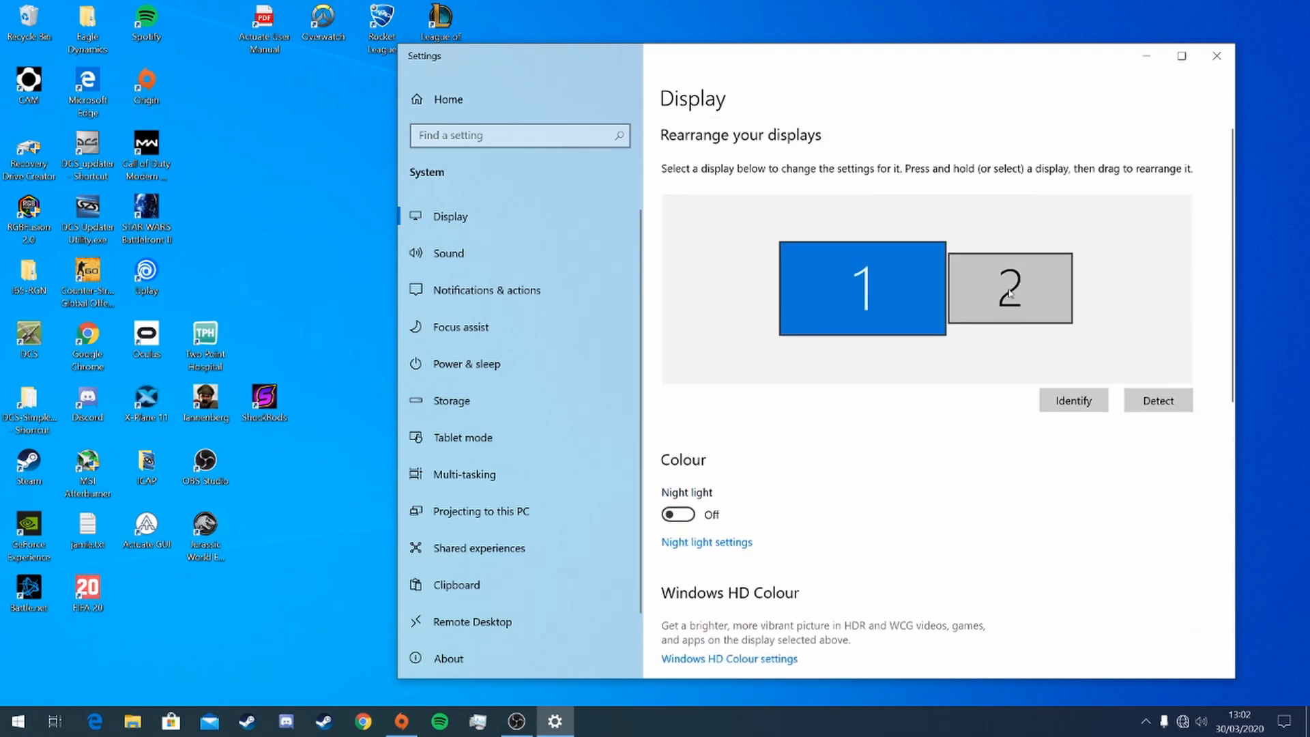
pyautogui.scroll(-4, 1010, 295)
pyautogui.click(717, 457)
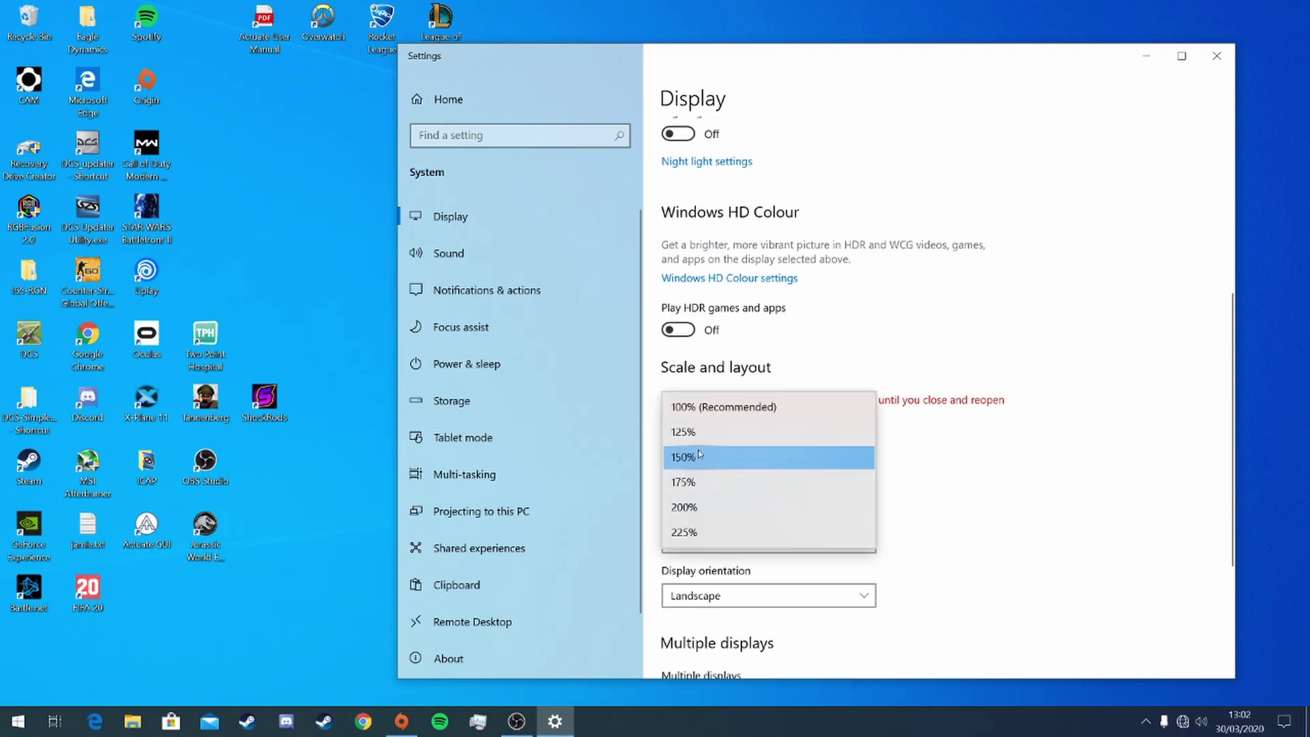
pyautogui.click(697, 407)
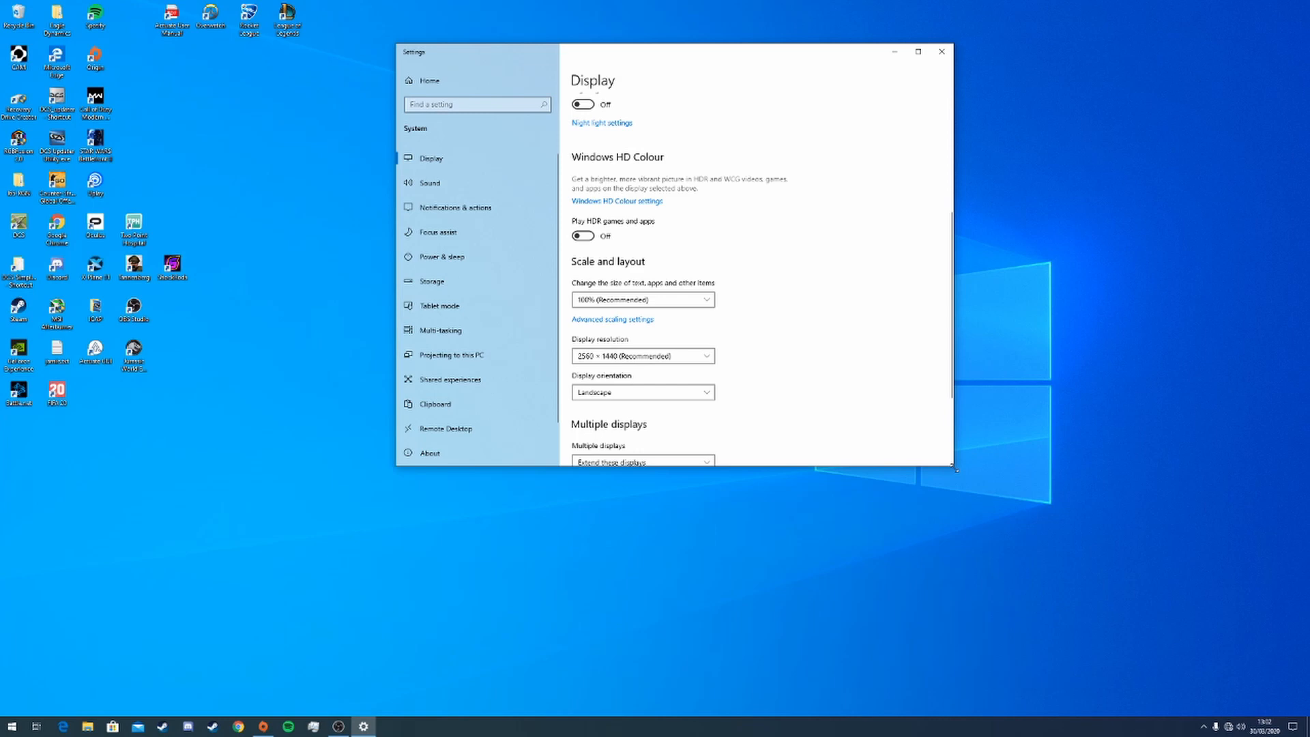
pyautogui.moveTo(953, 467); pyautogui.dragTo(1122, 599)
pyautogui.scroll(5, 942, 389)
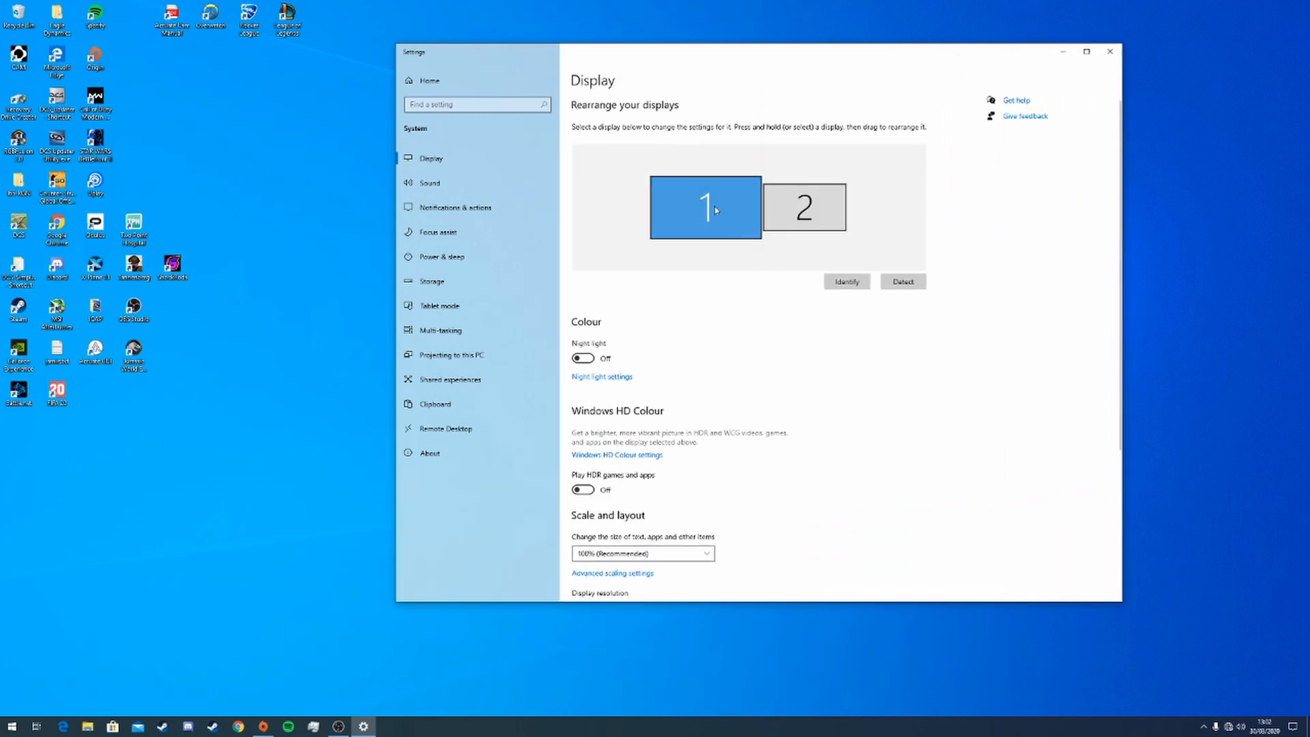
# - Select display 2, make it the main display, and keep its resolution at 2560 × 1440
pyautogui.click(847, 282)
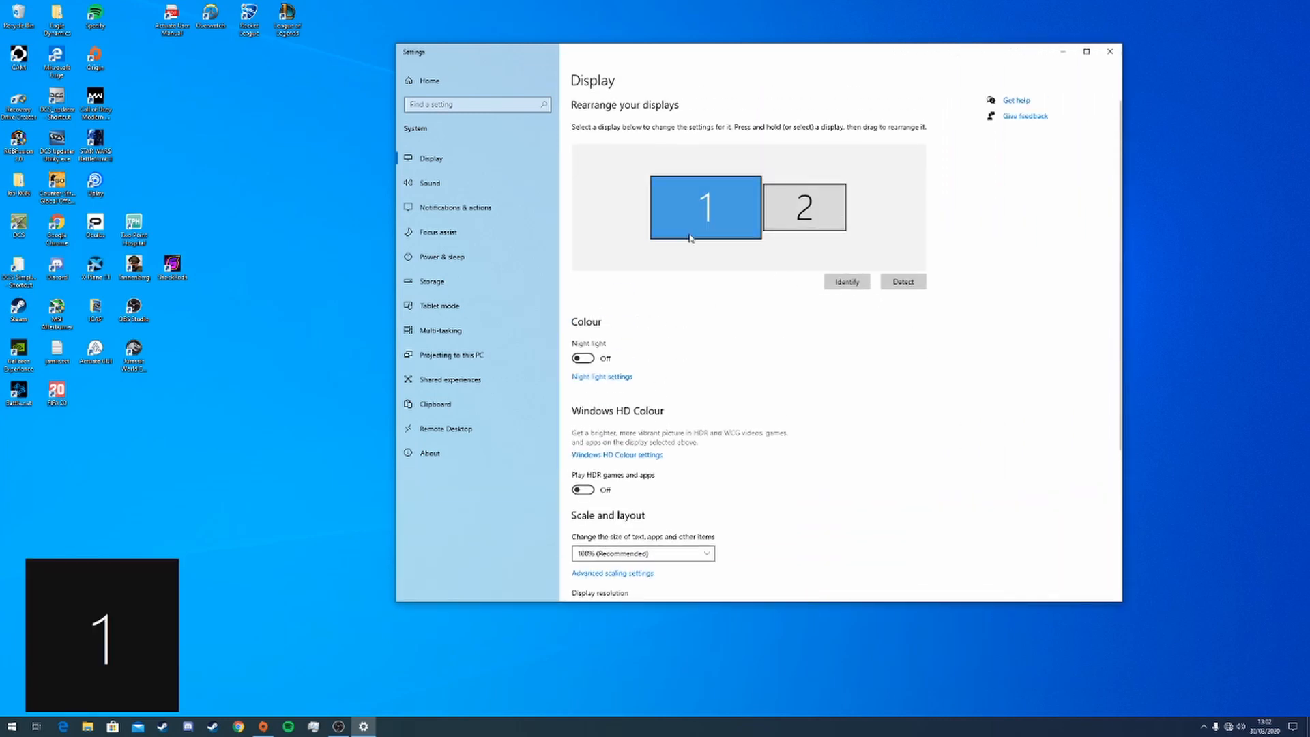
pyautogui.scroll(-5, 689, 237)
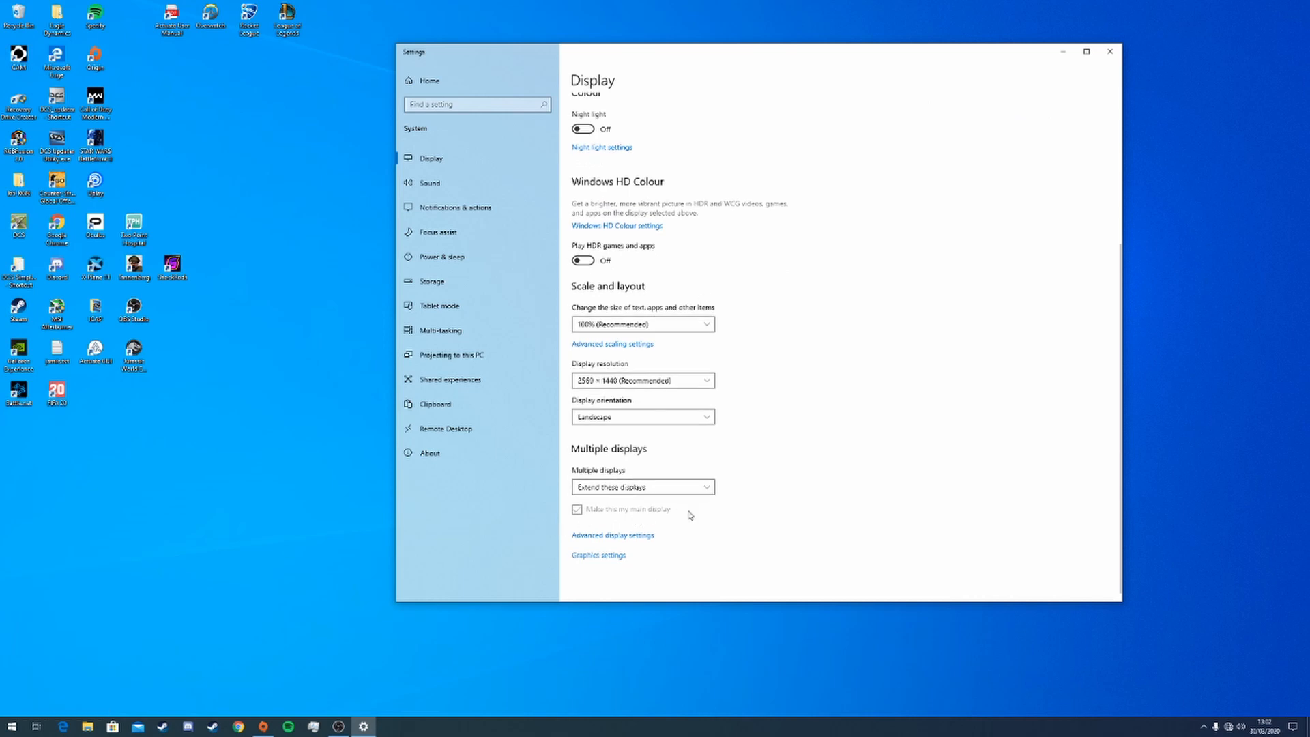
pyautogui.scroll(5, 741, 469)
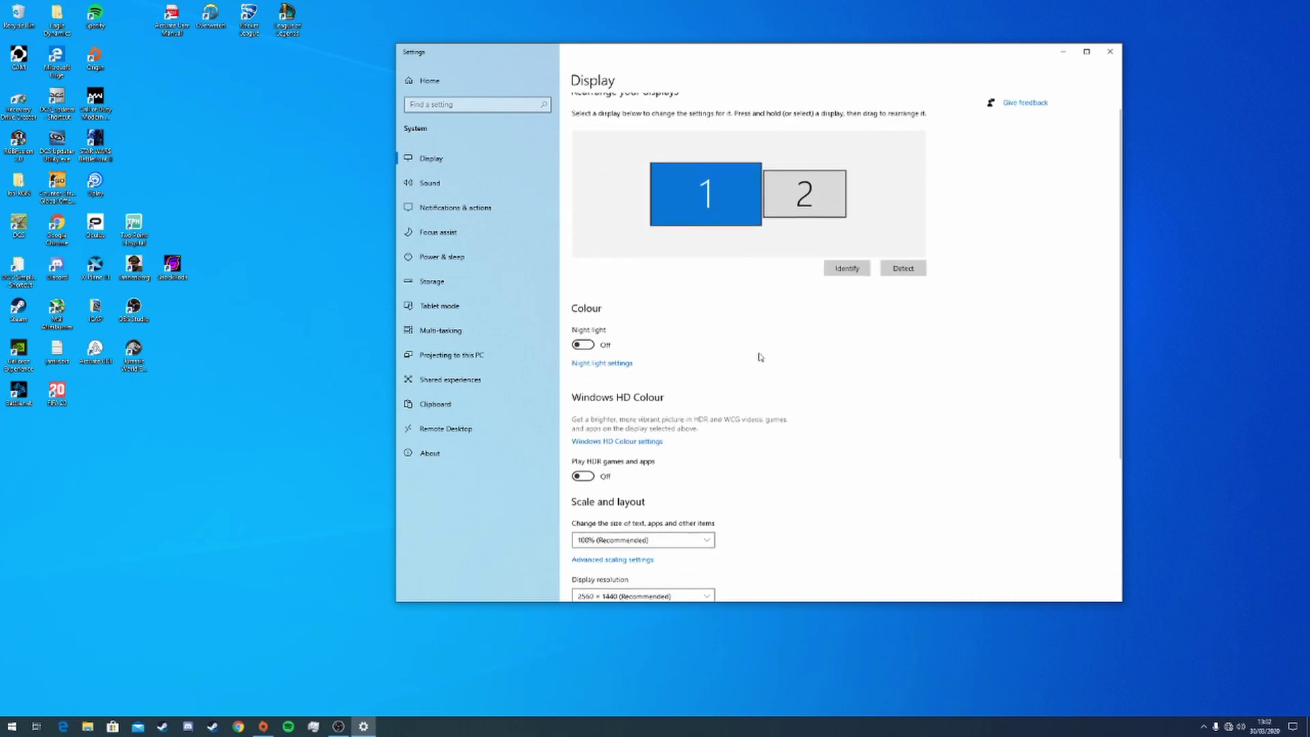
pyautogui.click(818, 220)
pyautogui.scroll(-2, 815, 316)
pyautogui.scroll(-3, 814, 317)
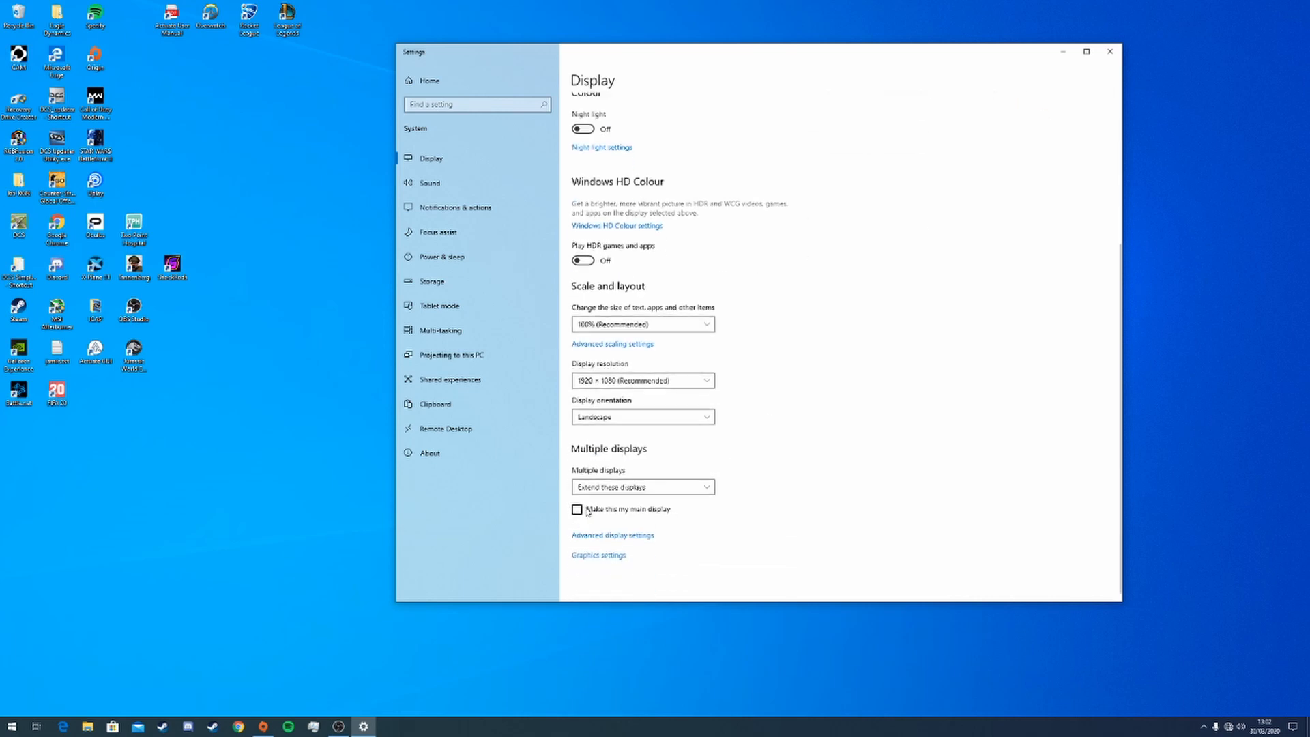
pyautogui.click(577, 511)
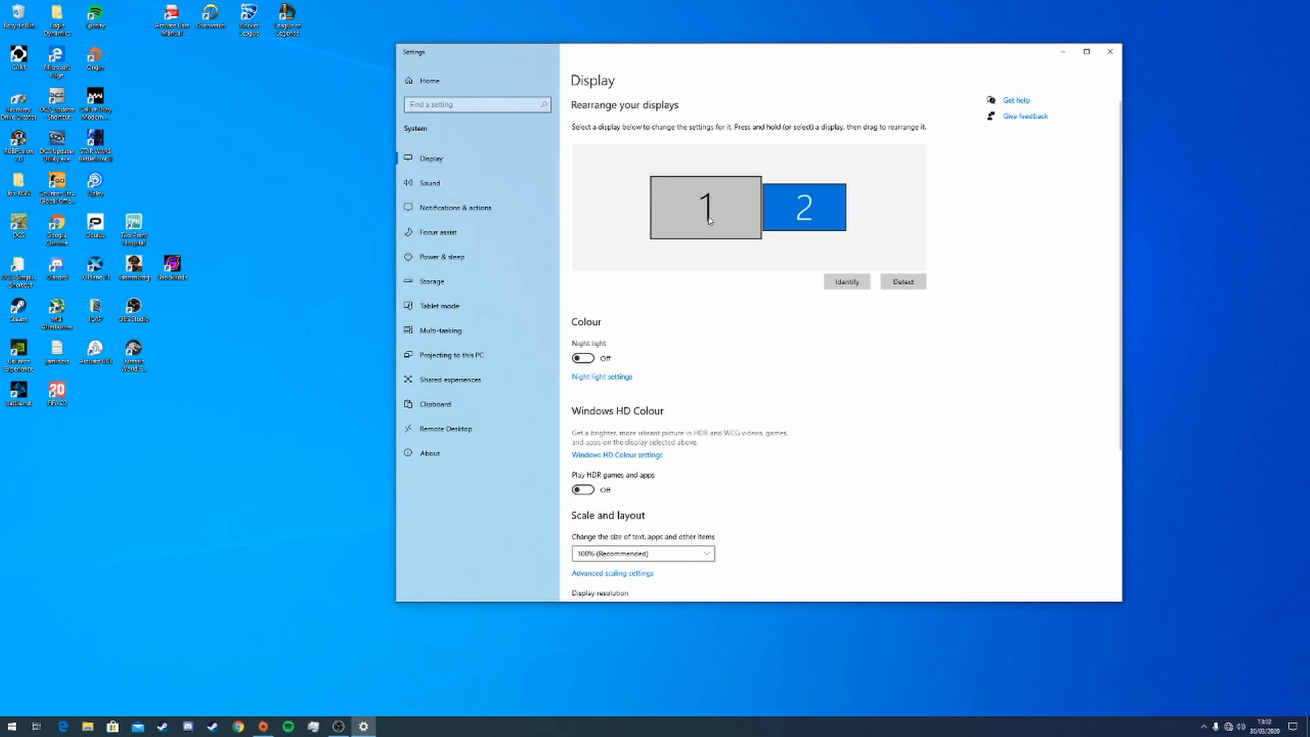
pyautogui.scroll(-3, 696, 402)
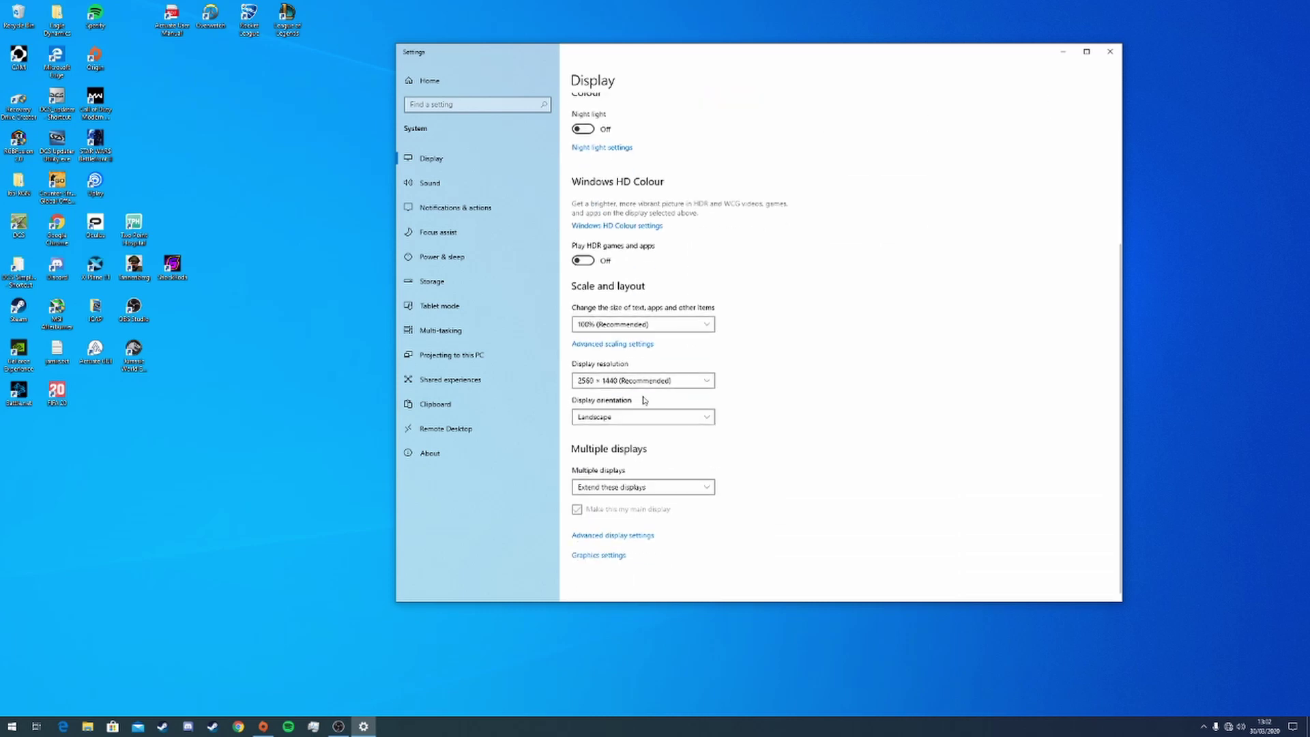
pyautogui.click(607, 382)
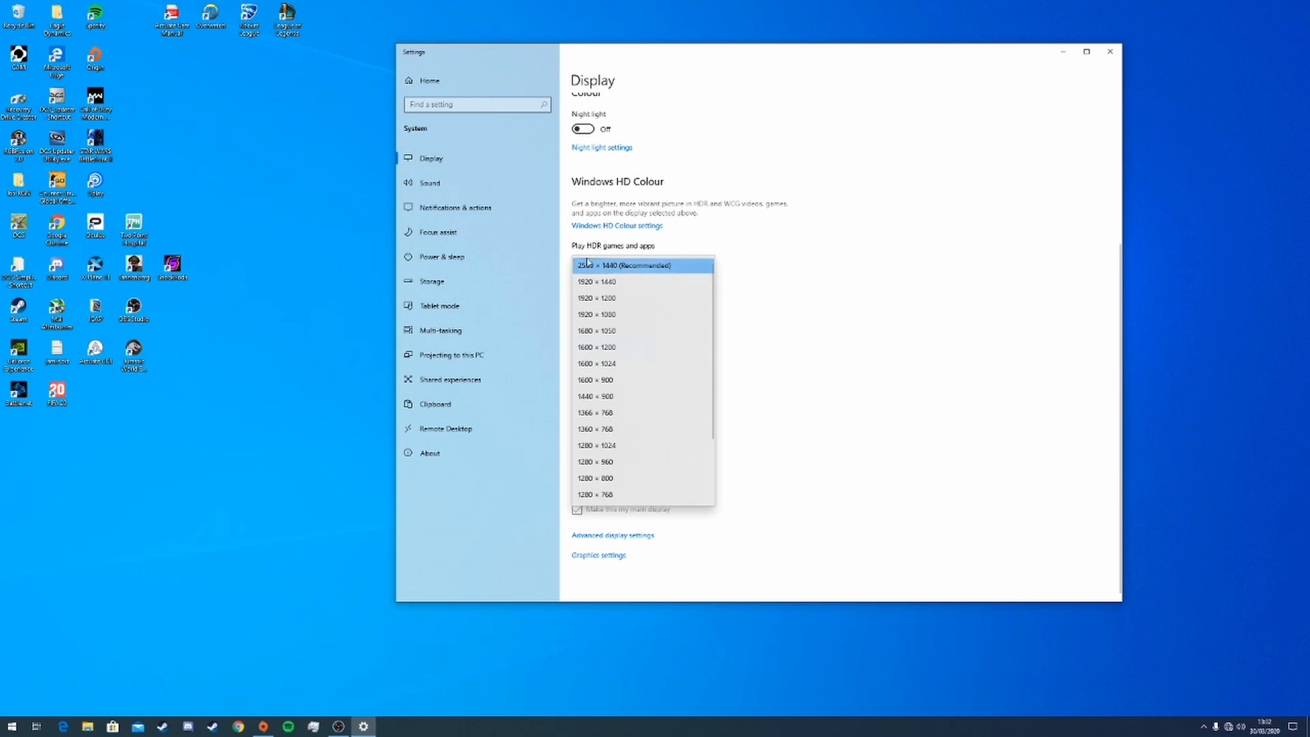
pyautogui.click(871, 309)
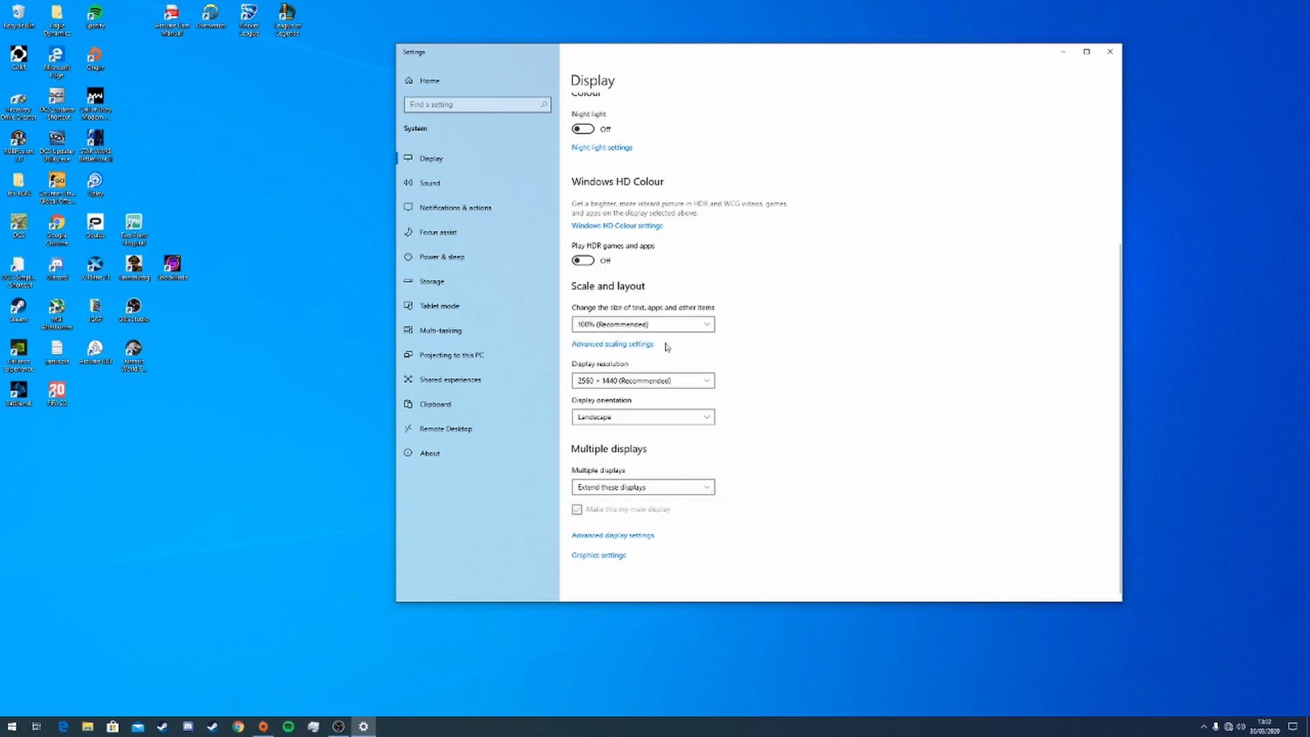
# - Review the display orientation choices twice, keeping the display in Landscape
pyautogui.click(605, 420)
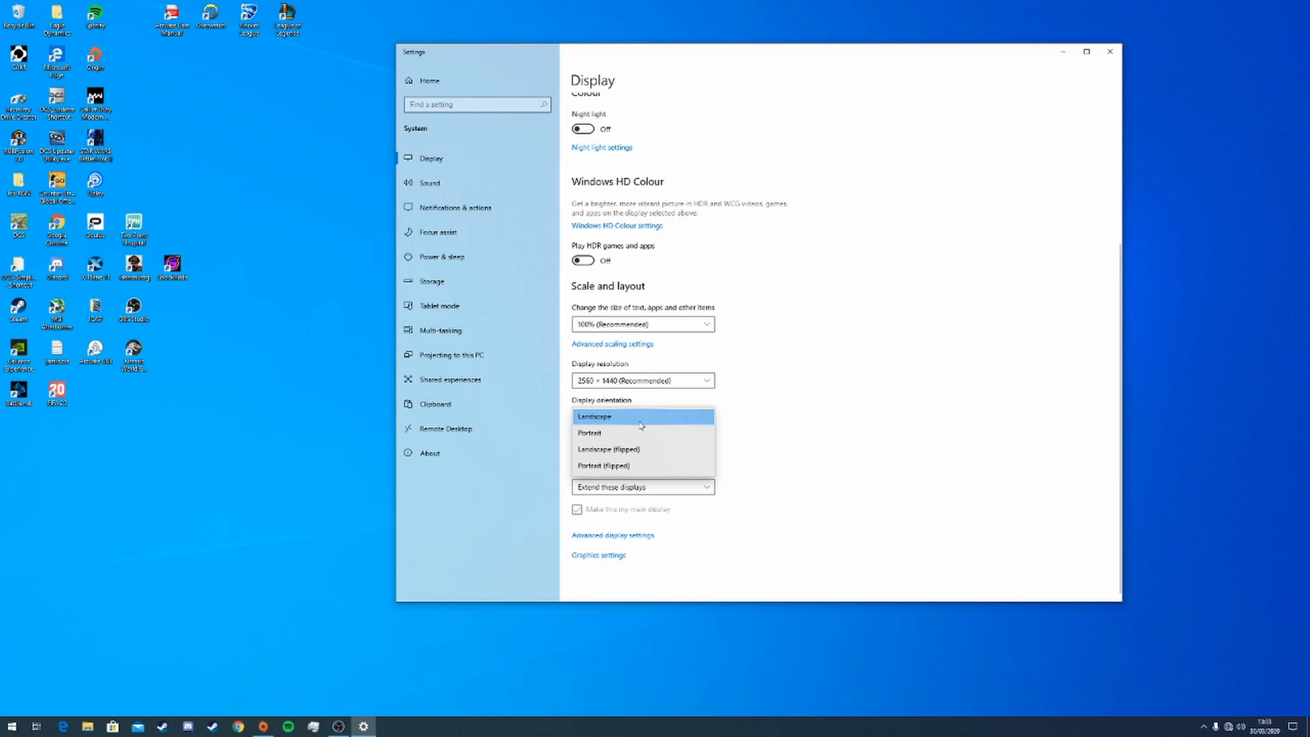
pyautogui.click(849, 225)
pyautogui.scroll(3, 850, 225)
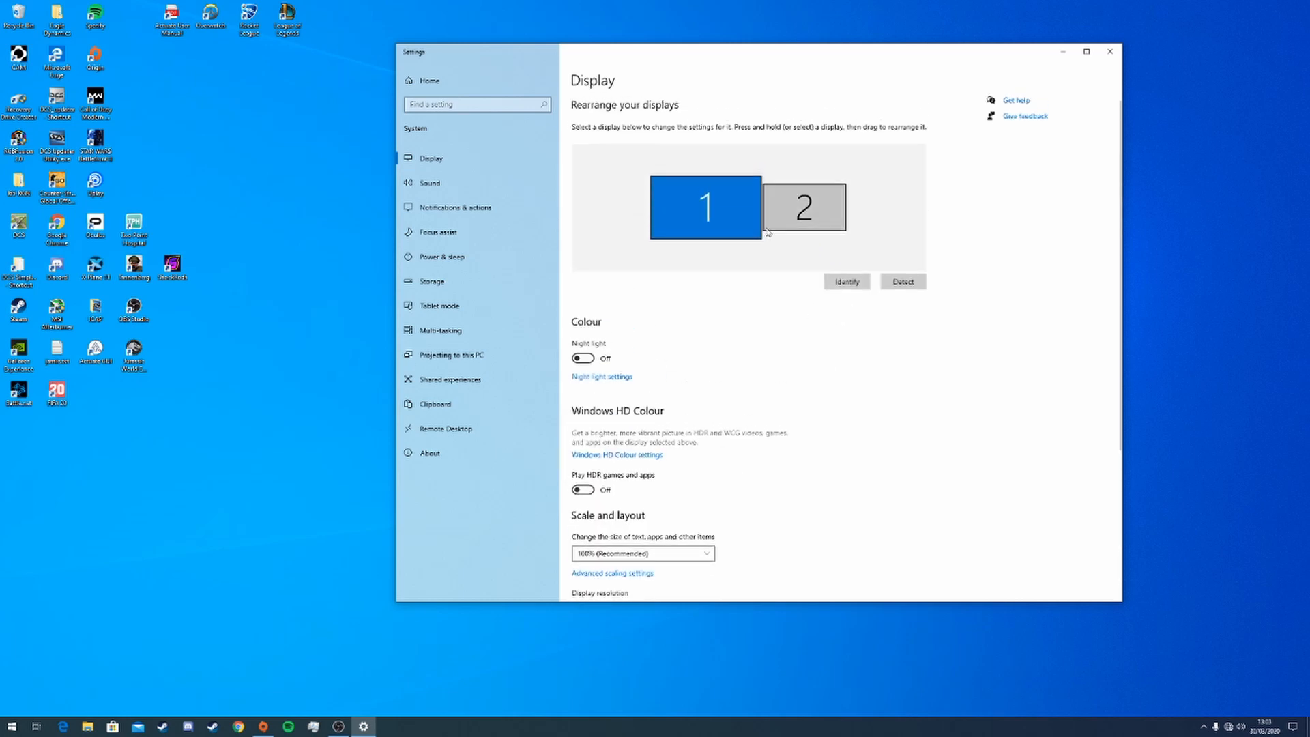
pyautogui.scroll(-3, 849, 267)
pyautogui.click(644, 417)
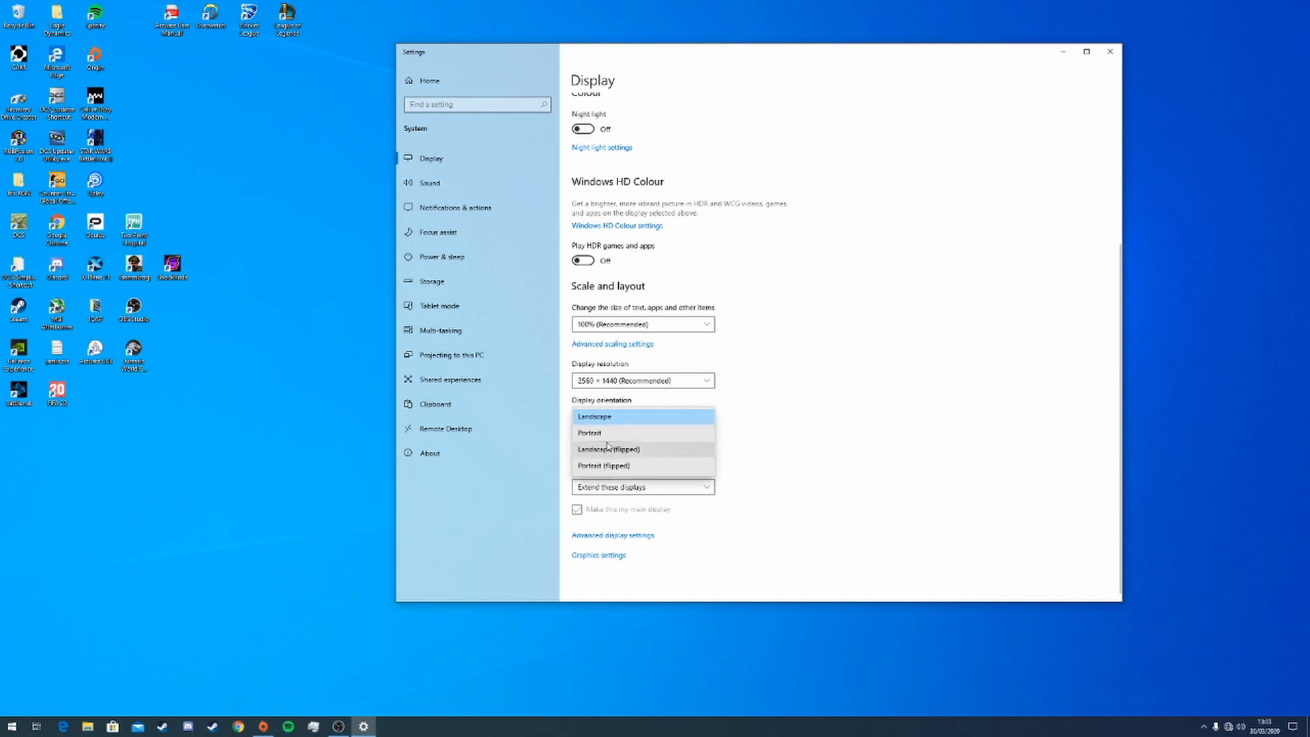
pyautogui.click(855, 395)
pyautogui.scroll(3, 850, 394)
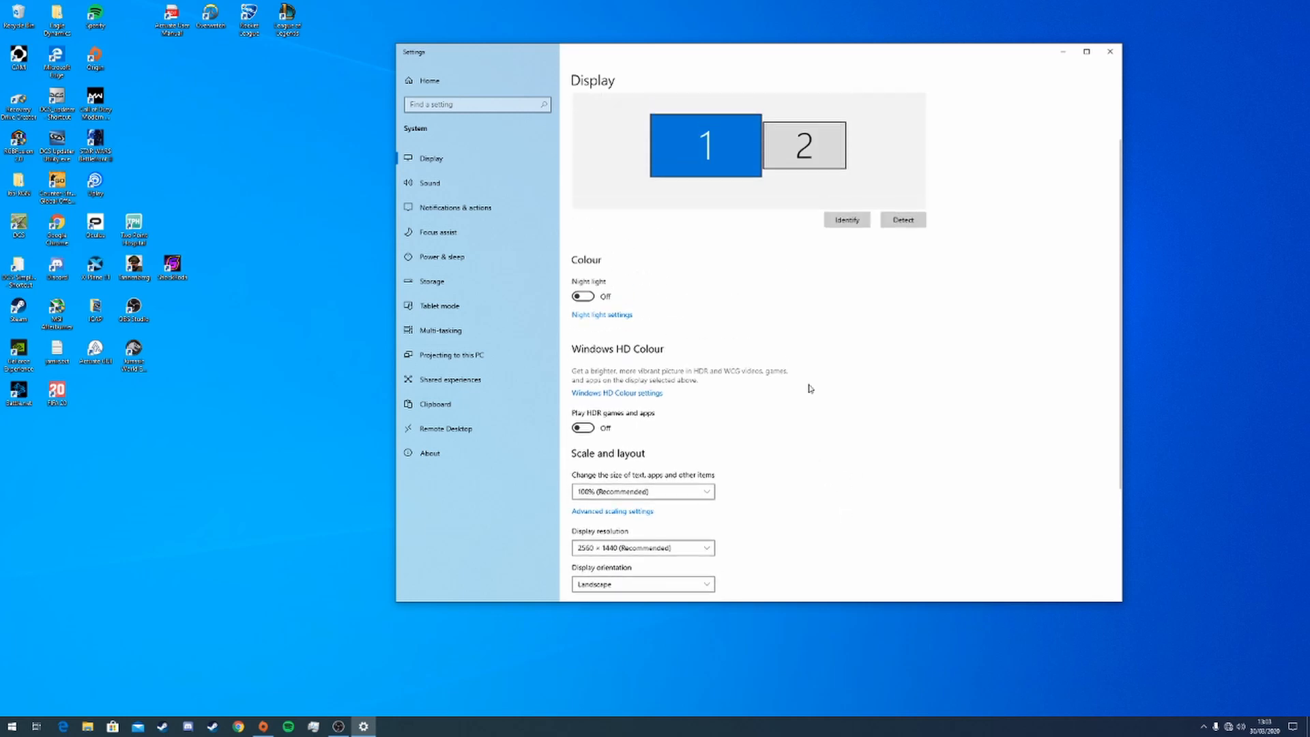
pyautogui.scroll(-3, 809, 388)
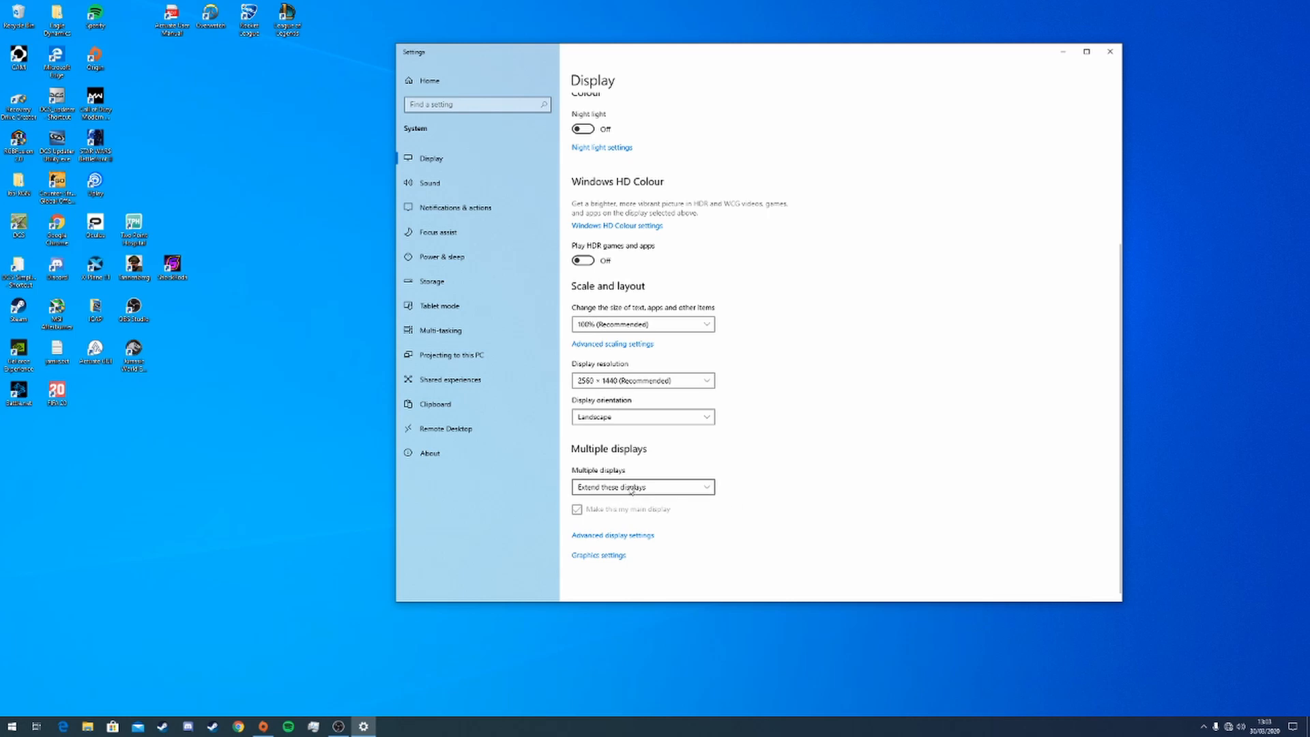
# - Choose Extend these displays and keep the new display settings
pyautogui.click(640, 490)
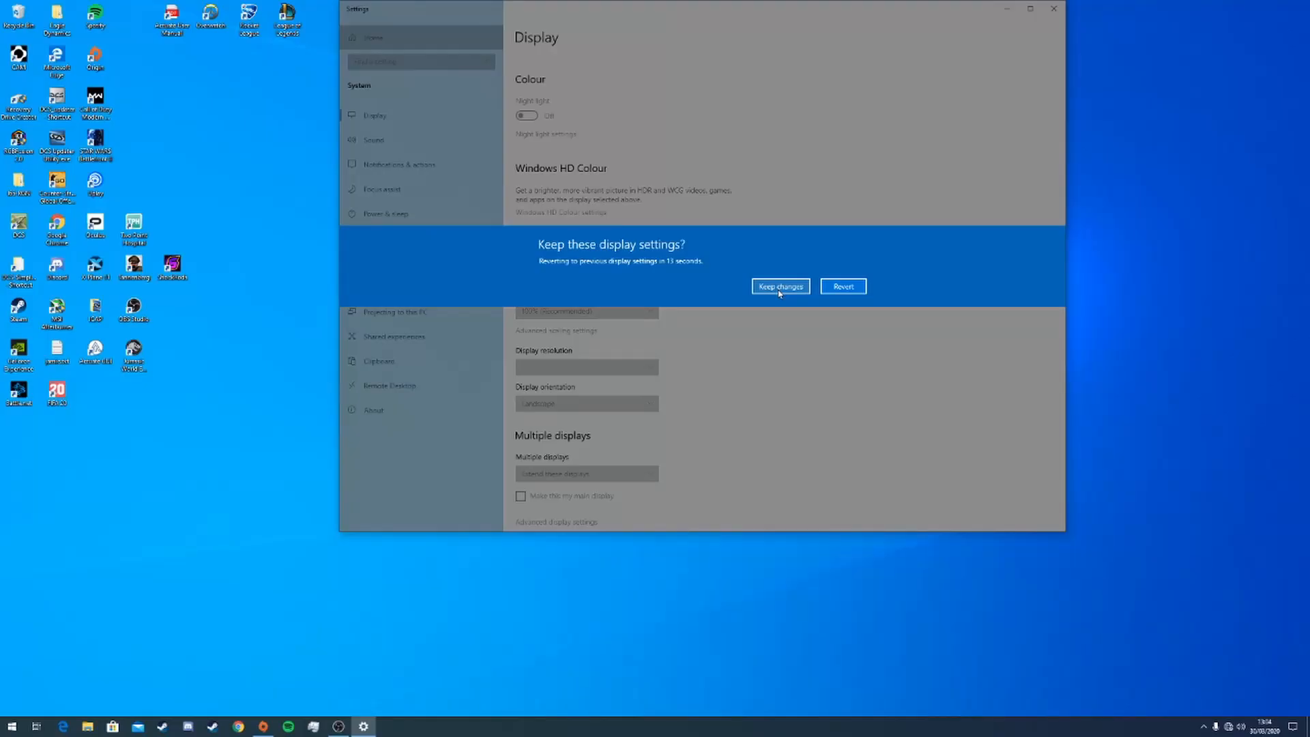
pyautogui.click(781, 285)
pyautogui.scroll(-1, 754, 370)
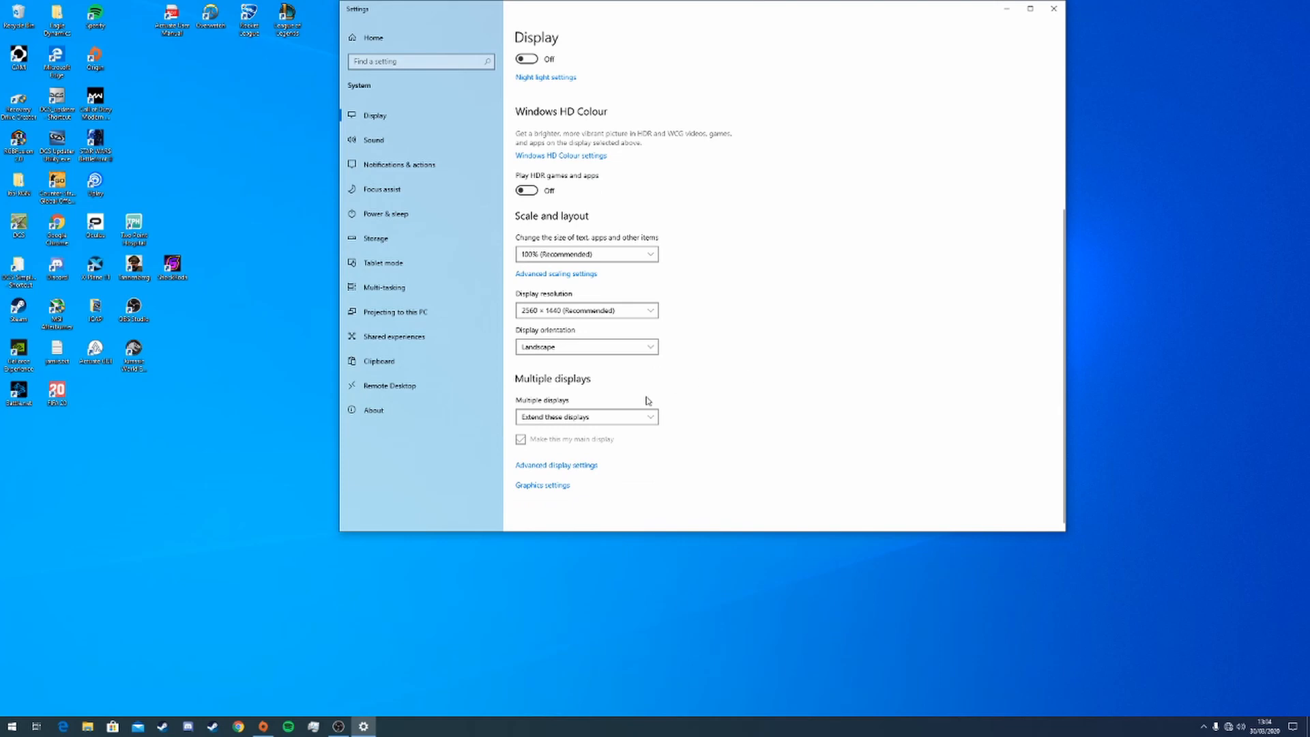
# - Review advanced display info for the BenQ EW277HDR and AORUS CV27Q, then minimise Settings
pyautogui.click(540, 467)
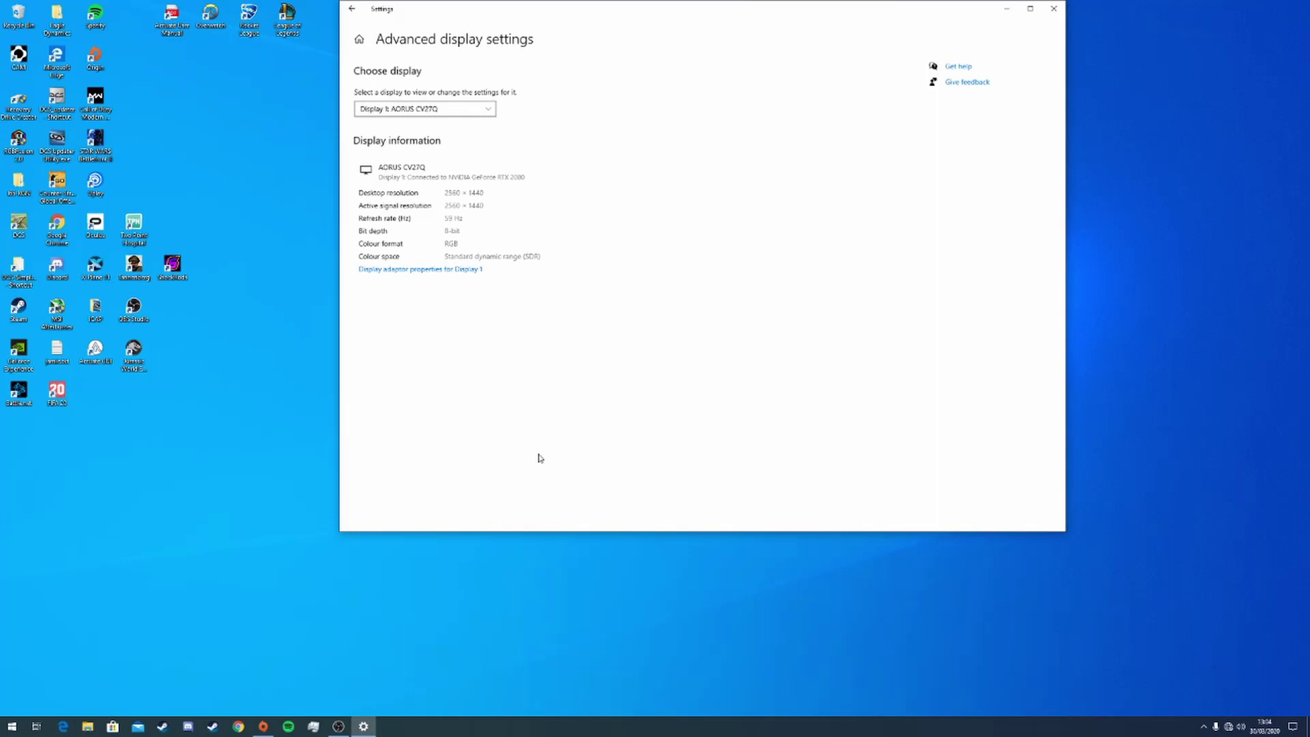
pyautogui.click(418, 114)
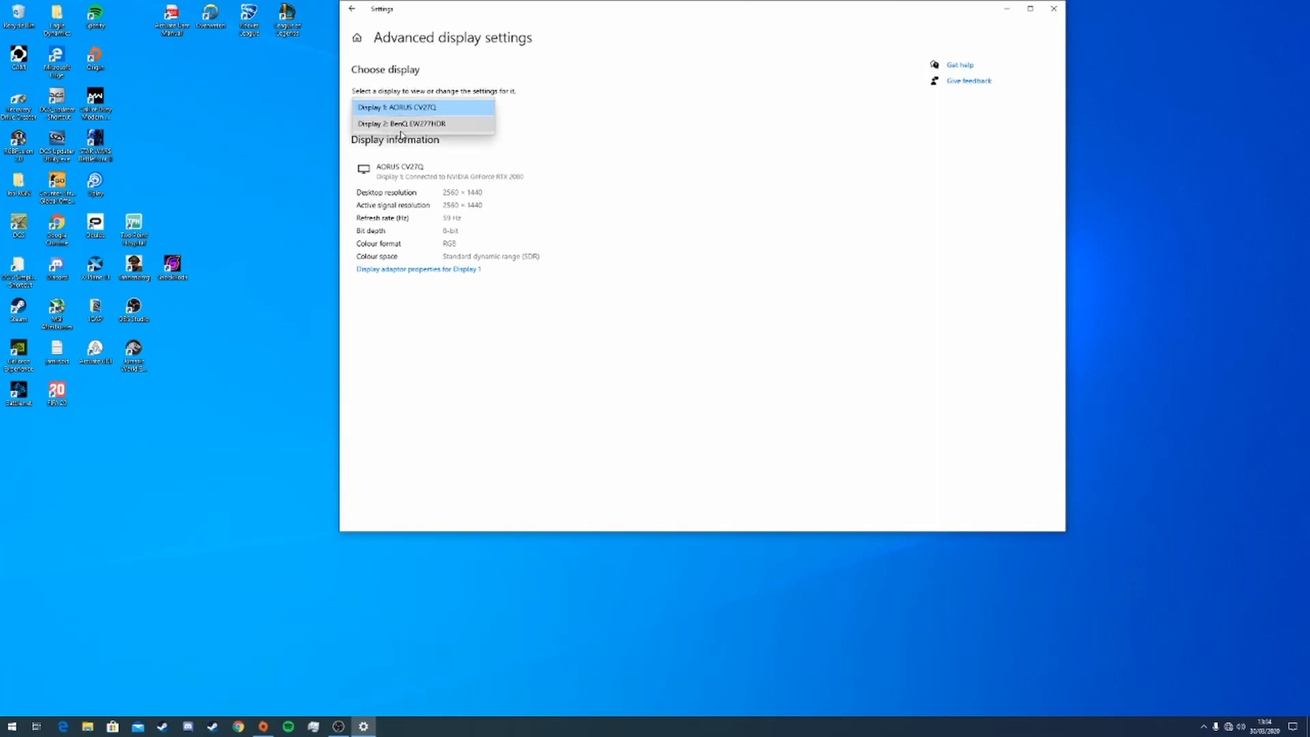
pyautogui.click(401, 124)
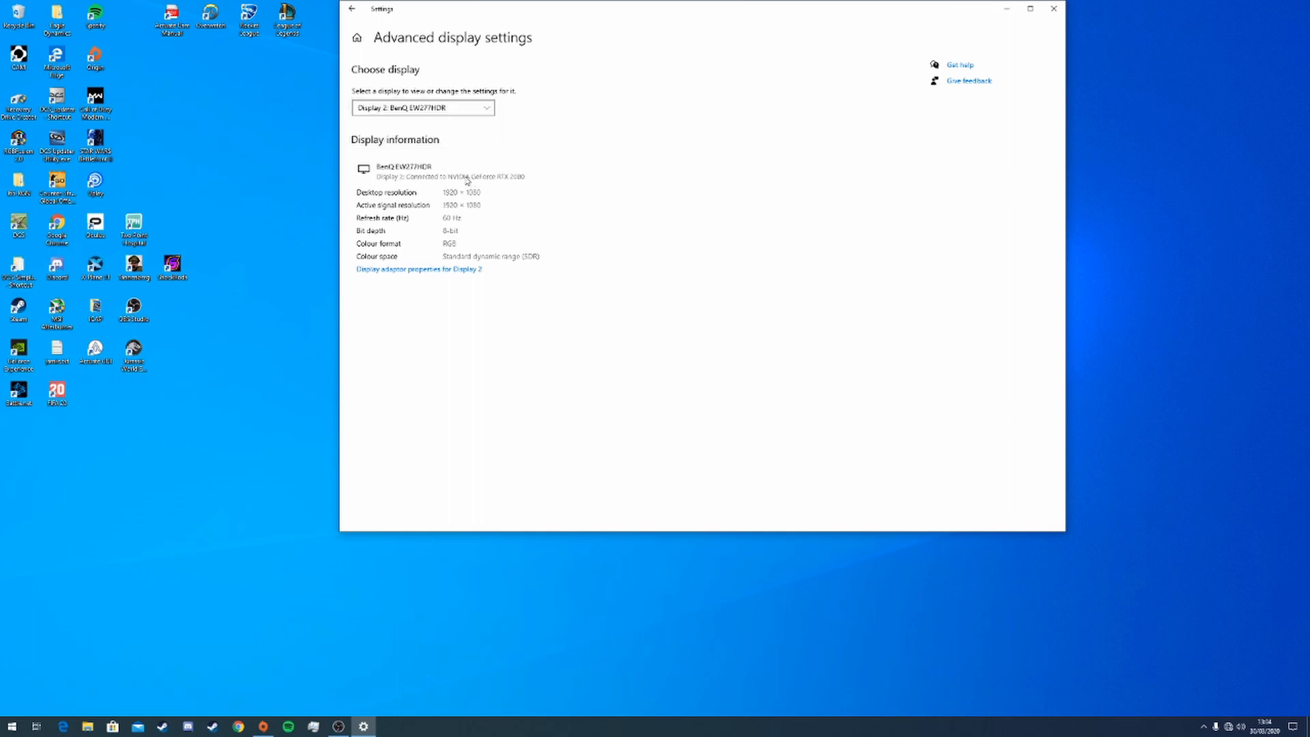
pyautogui.click(448, 110)
pyautogui.click(419, 92)
pyautogui.click(1007, 9)
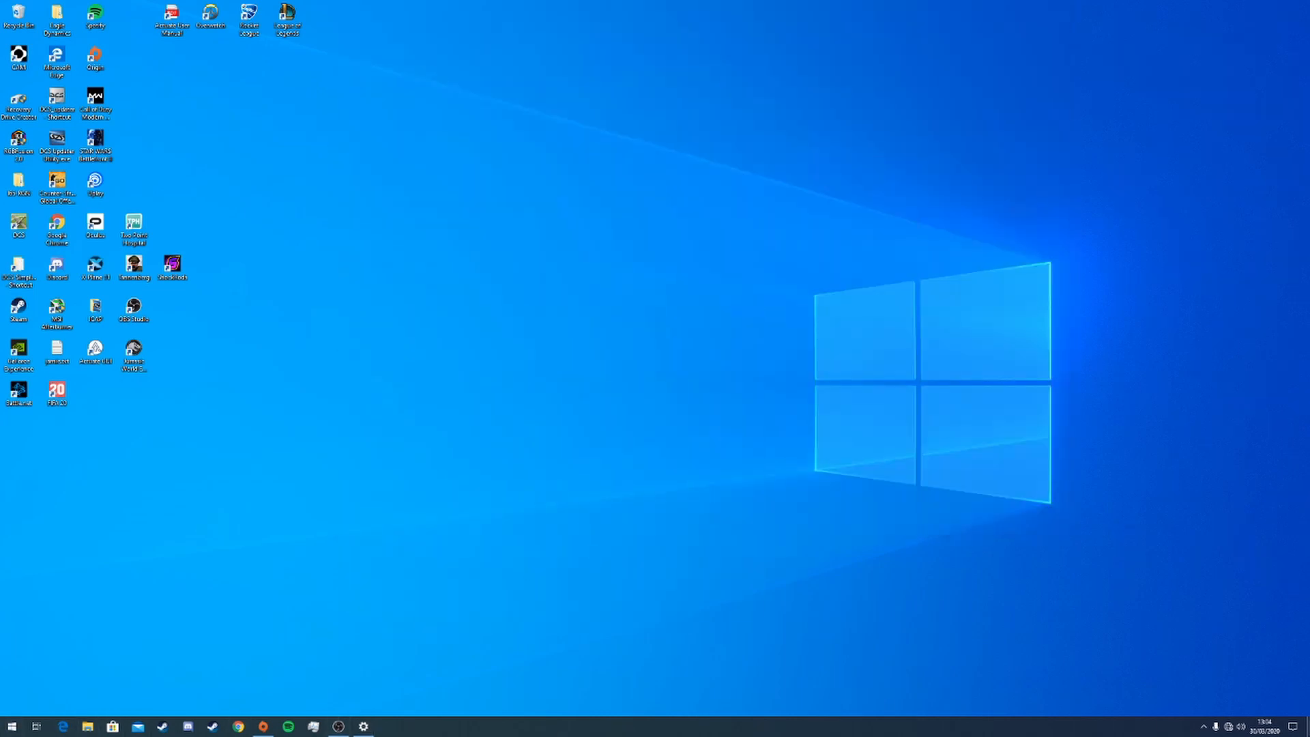
# - Unlock the taskbar via its options so it can be moved
pyautogui.rightClick(732, 727)
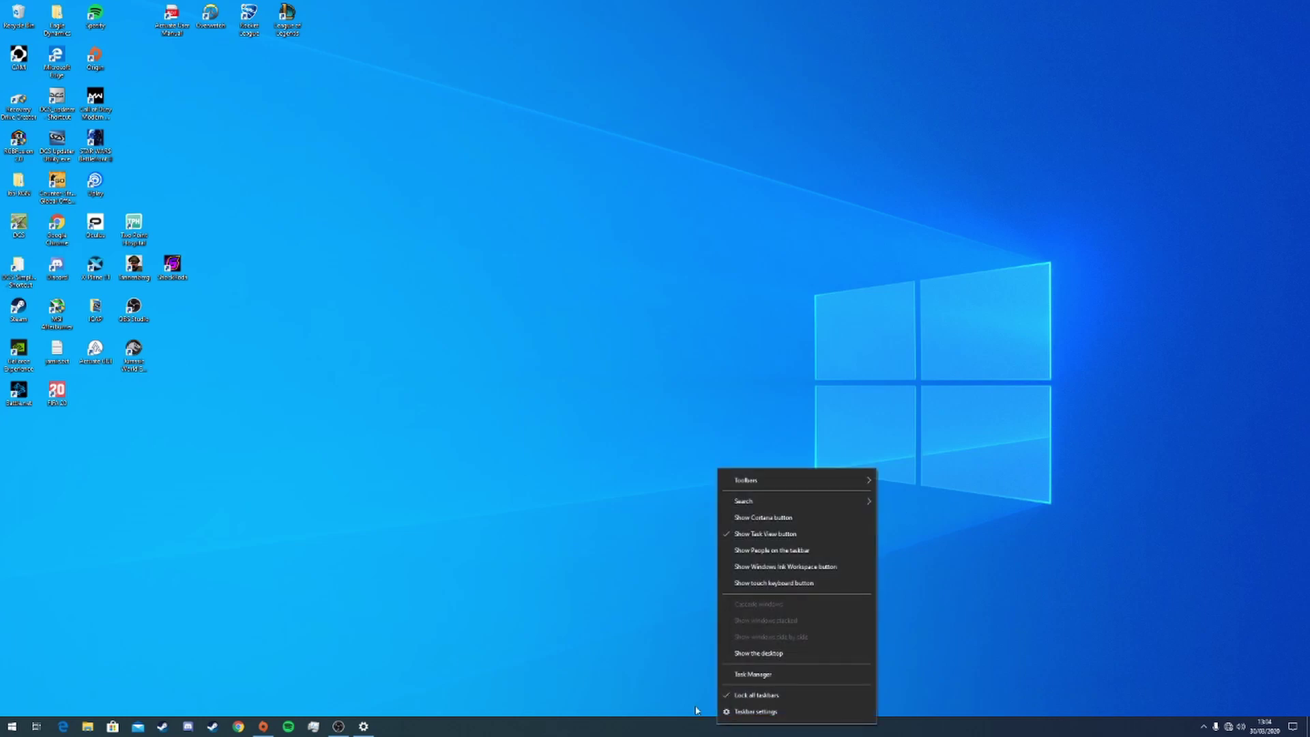
pyautogui.click(747, 696)
pyautogui.rightClick(605, 727)
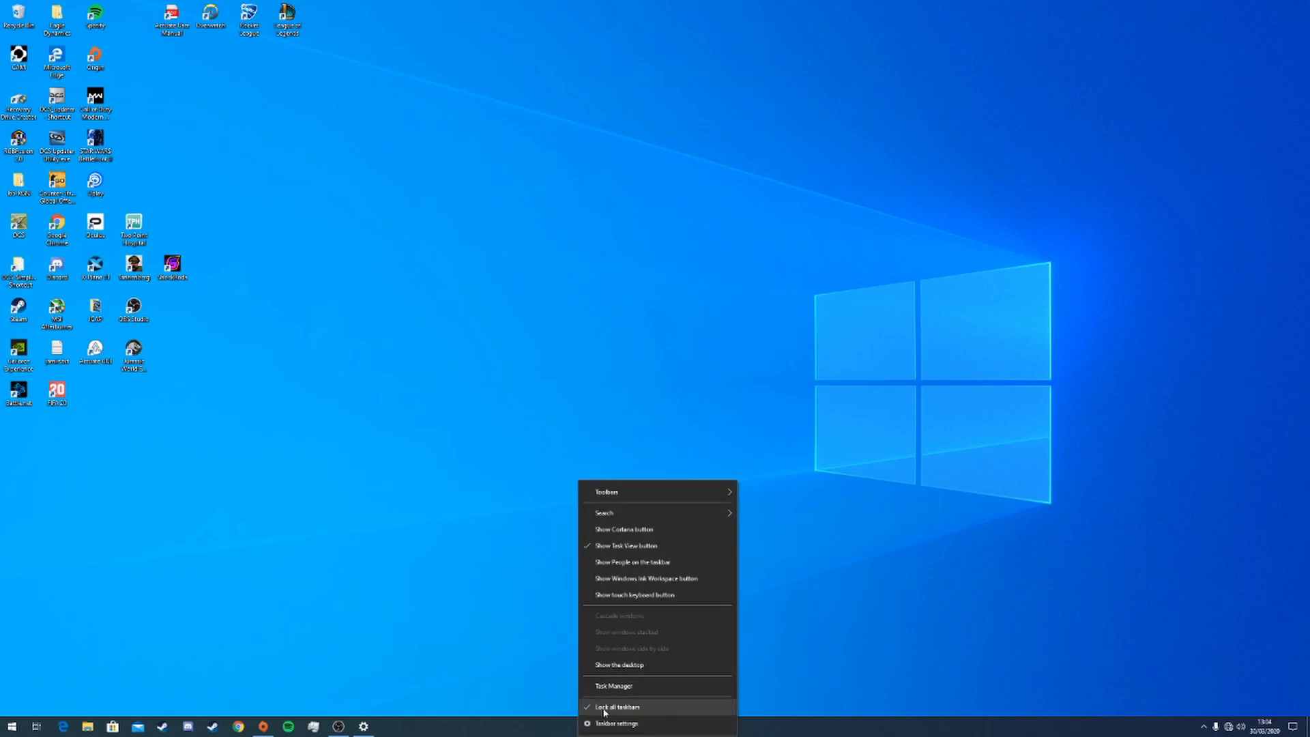
pyautogui.click(604, 708)
# - Move the taskbar to the left, right and top edges, returning it to the bottom
pyautogui.moveTo(573, 727); pyautogui.dragTo(46, 553)
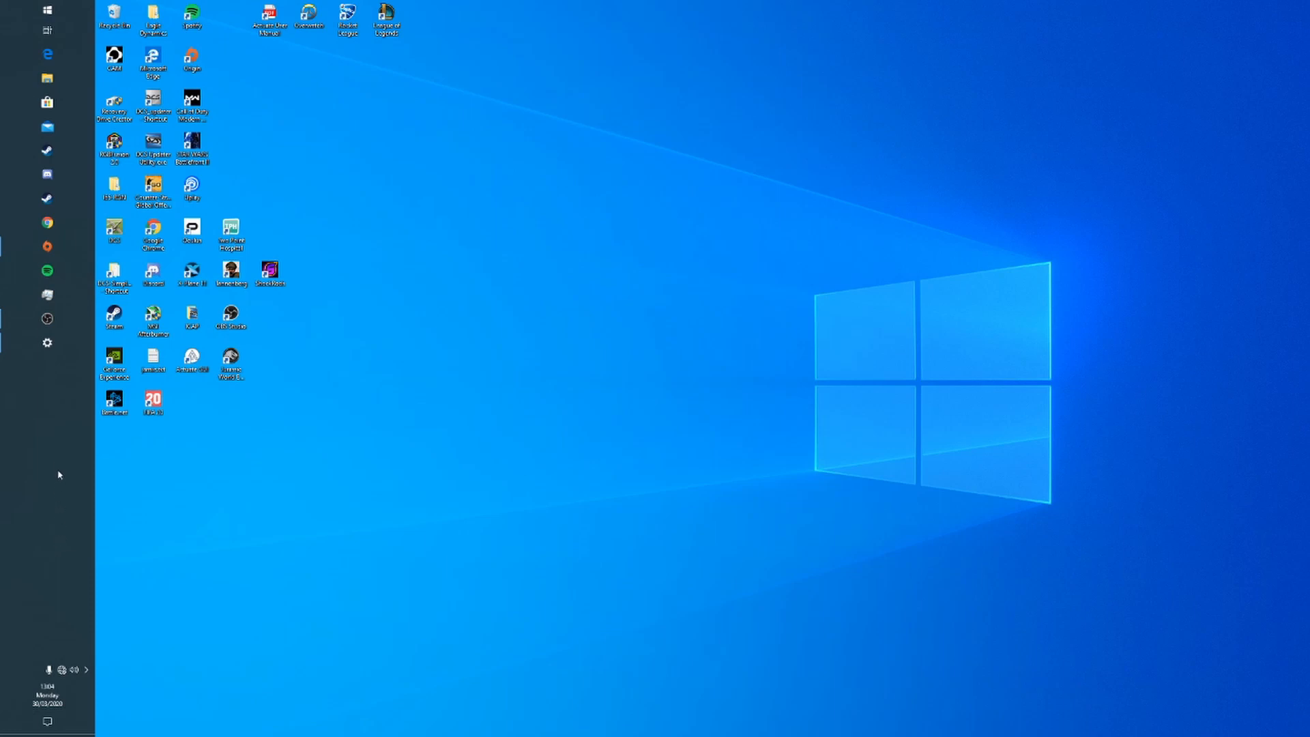
pyautogui.moveTo(95, 466); pyautogui.dragTo(34, 463)
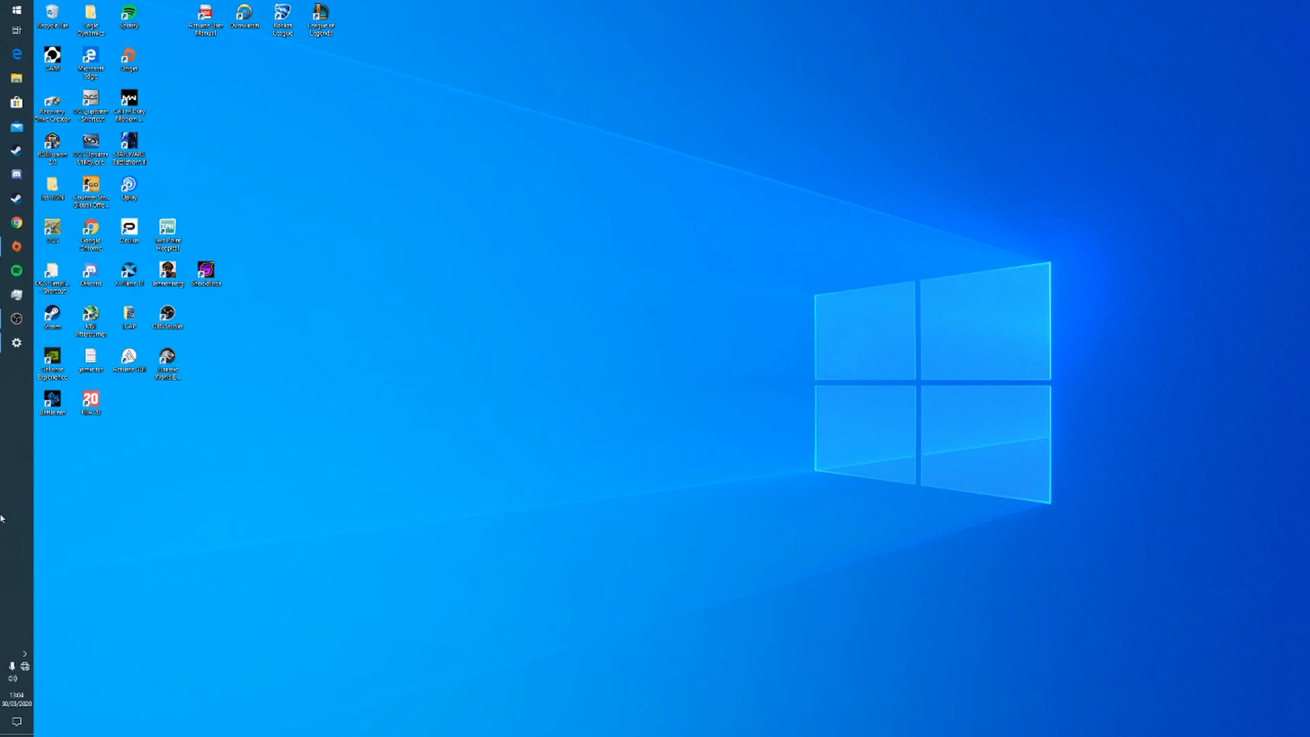
pyautogui.moveTo(17, 566); pyautogui.dragTo(338, 717)
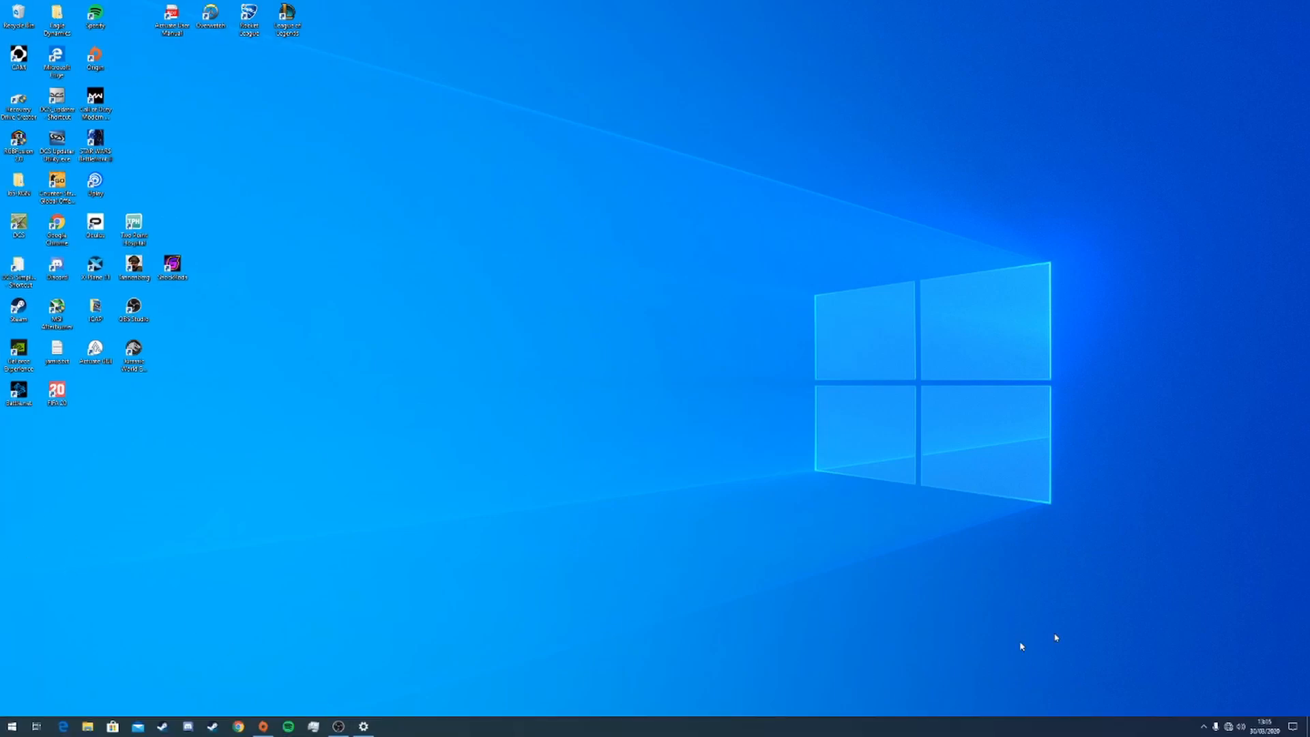
pyautogui.moveTo(716, 728); pyautogui.dragTo(1295, 410)
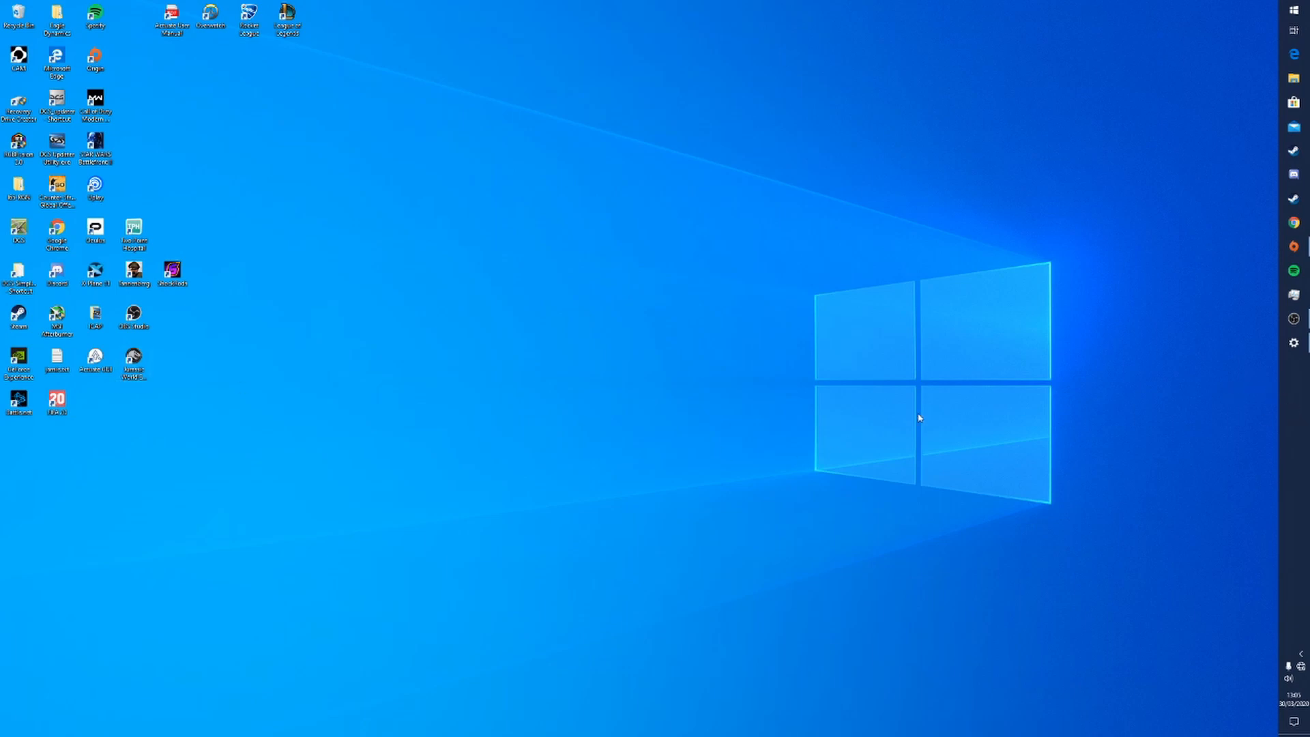
pyautogui.moveTo(1296, 423)
pyautogui.mouseDown()
pyautogui.moveTo(870, 11)
pyautogui.moveTo(756, 655)
pyautogui.mouseUp()
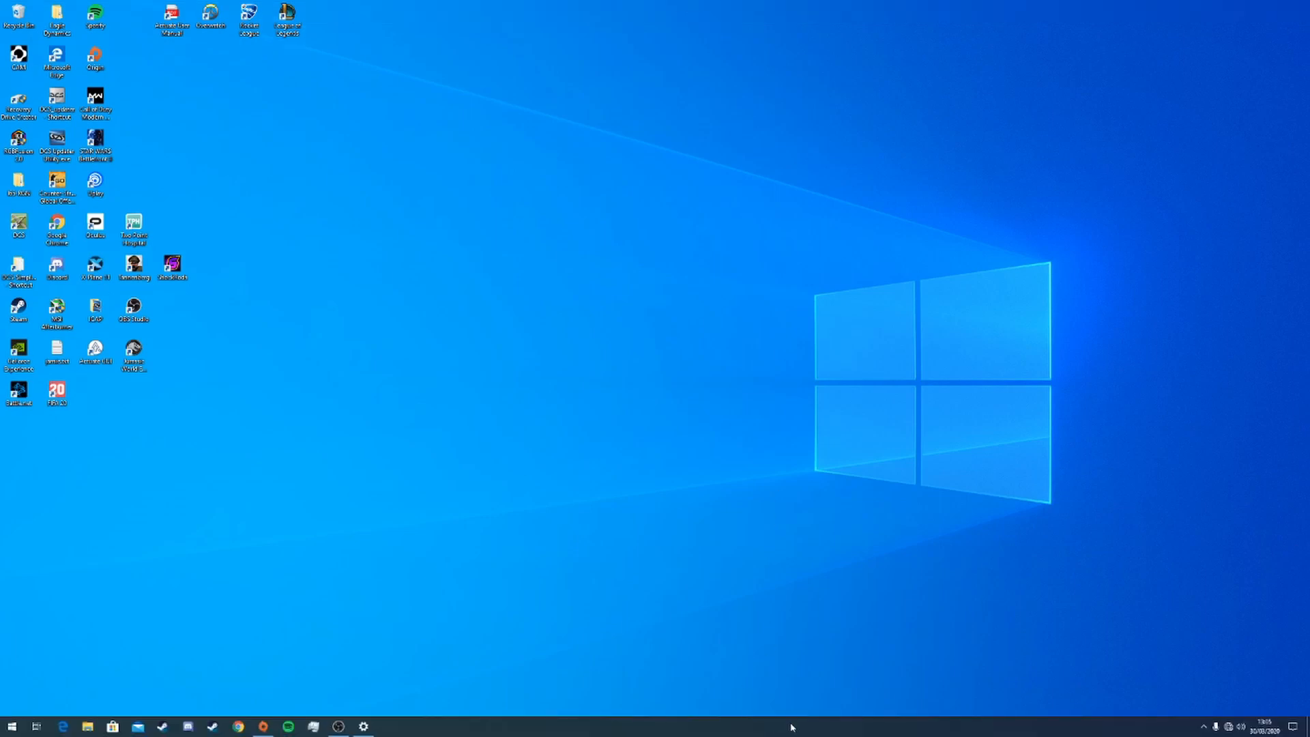
# - Lock the taskbar in place, then restore and re-minimise the OBS window
pyautogui.rightClick(400, 729)
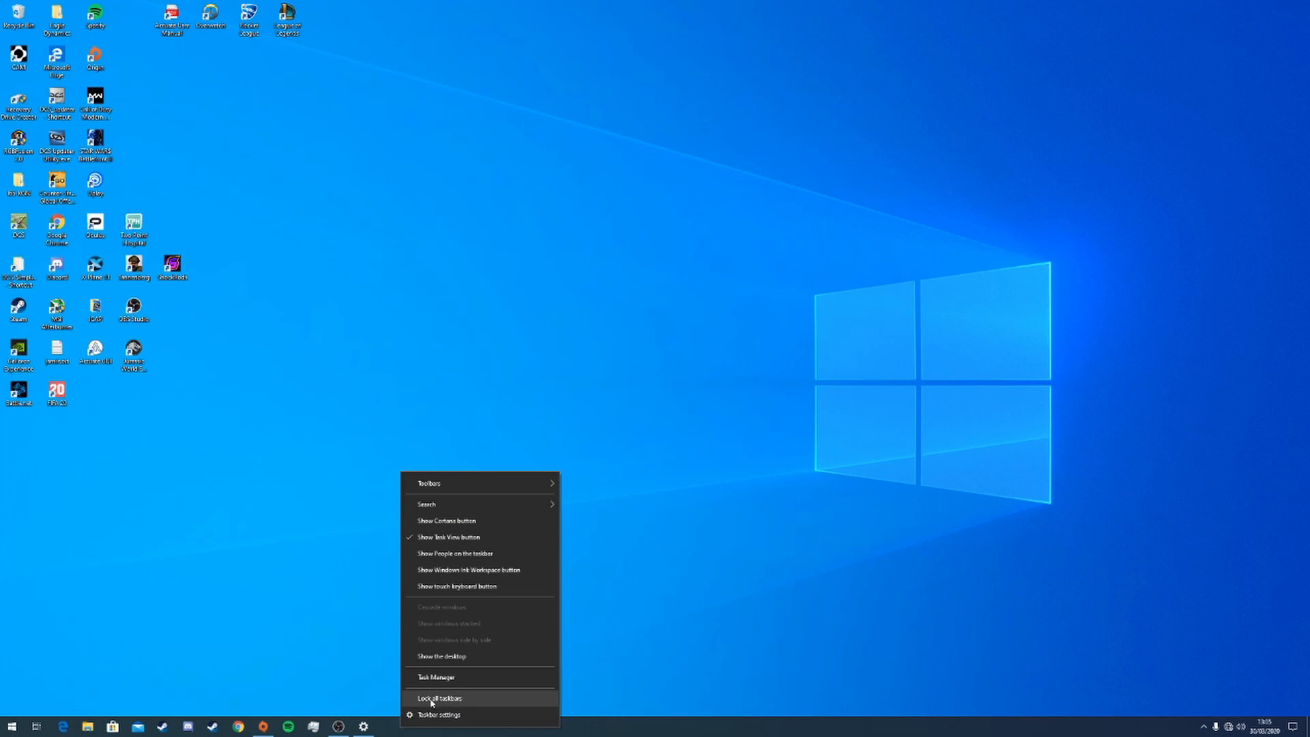
pyautogui.click(432, 699)
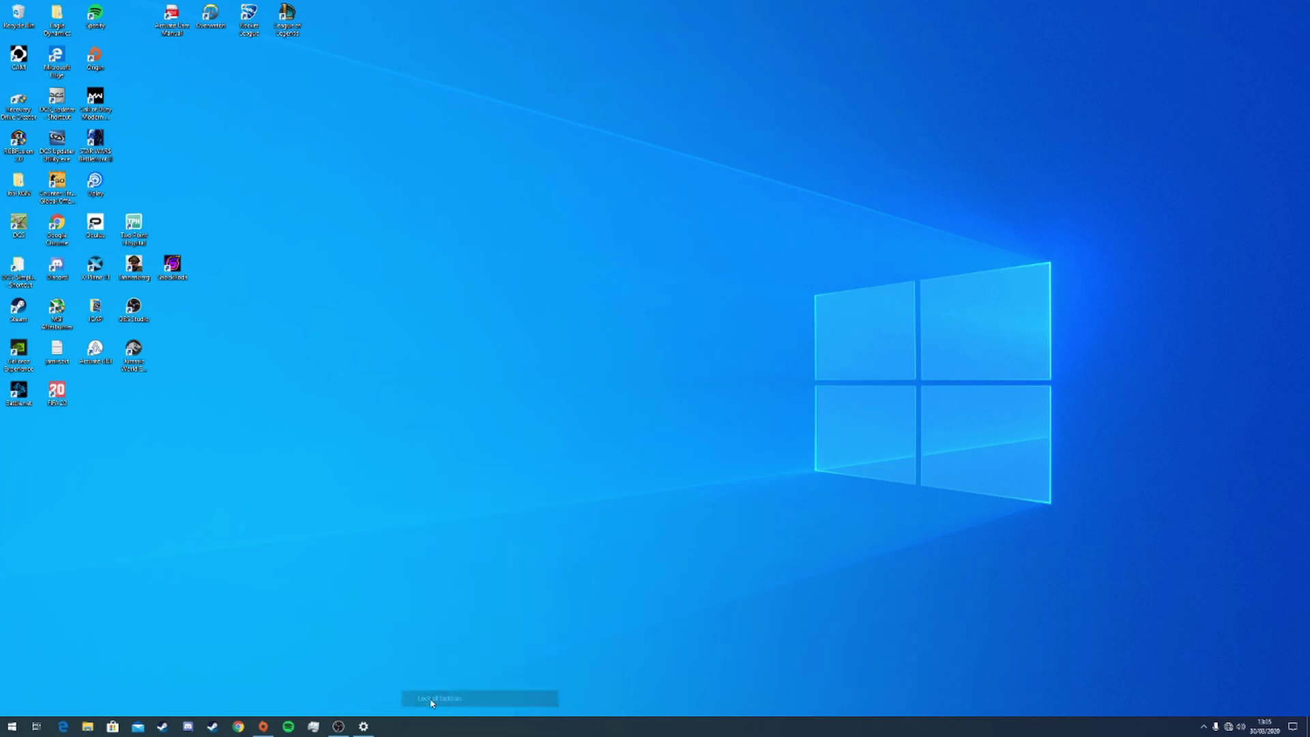
pyautogui.click(338, 727)
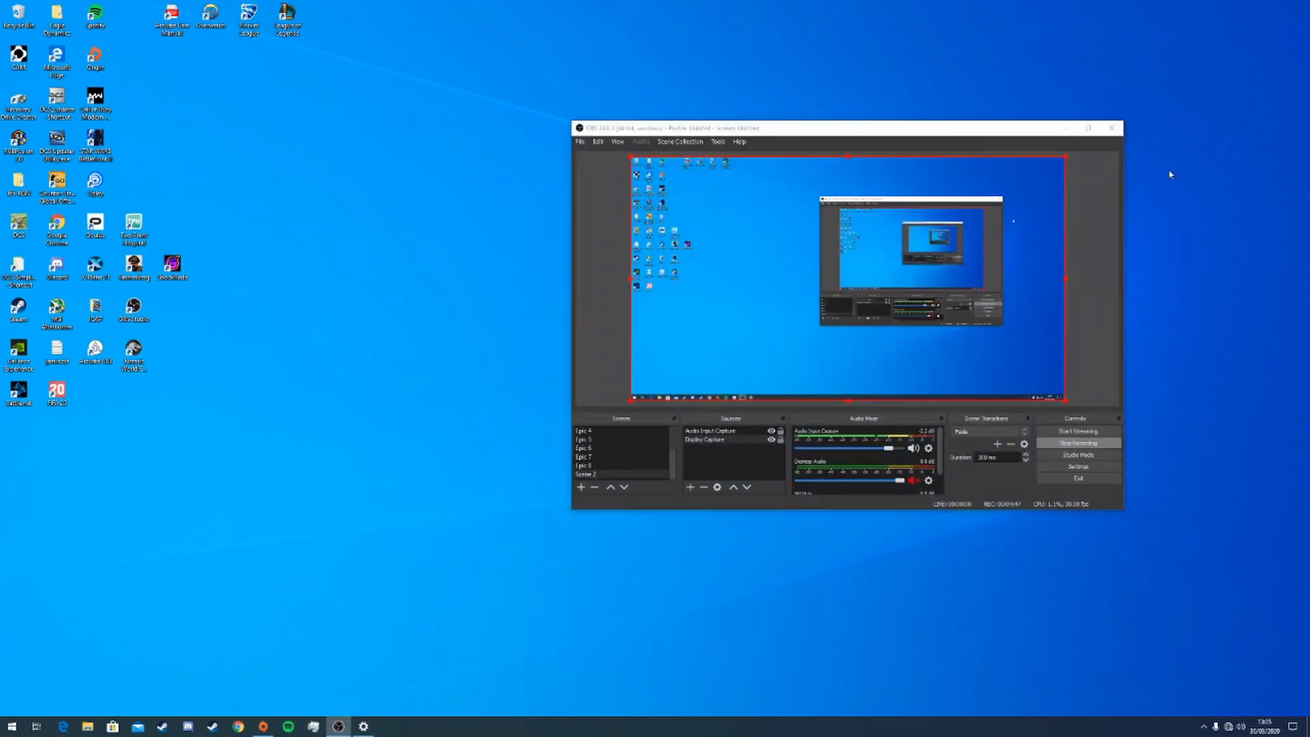
pyautogui.click(1065, 128)
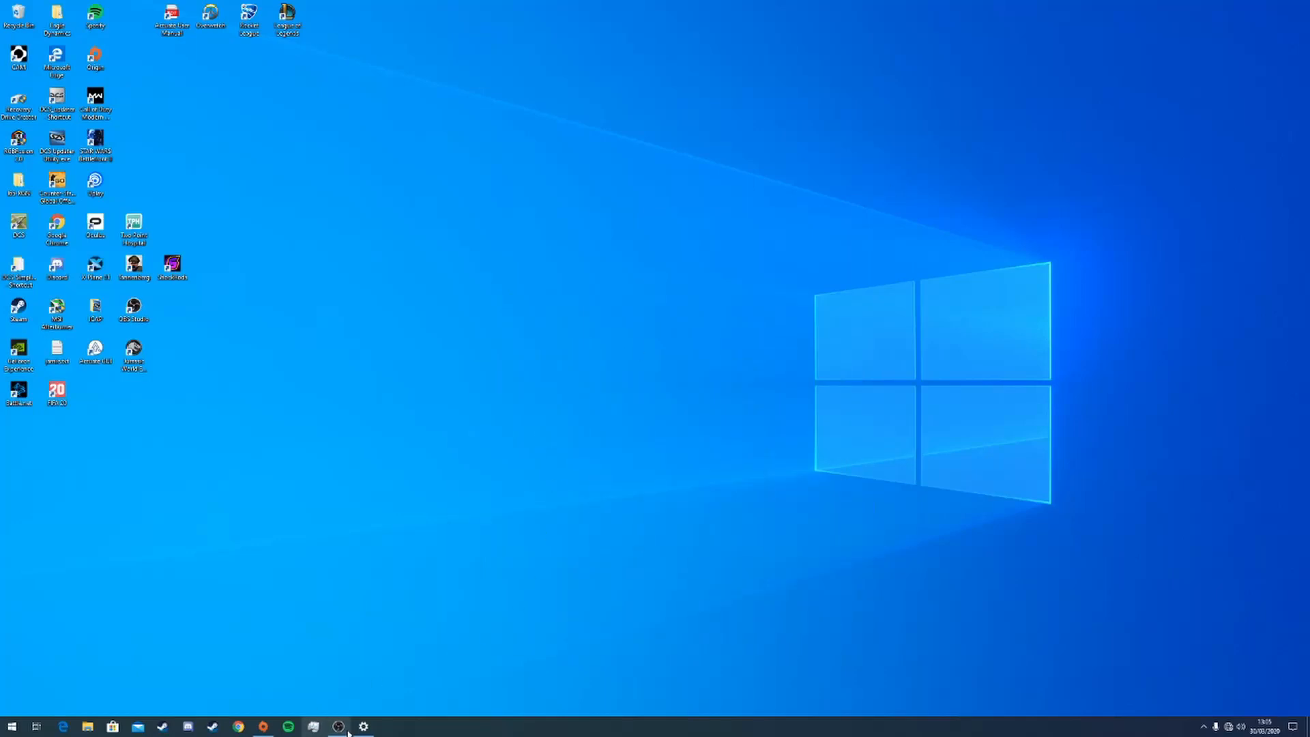
# - Reopen Display settings, run Detect (no other display found), and shift the window down-left
pyautogui.rightClick(417, 527)
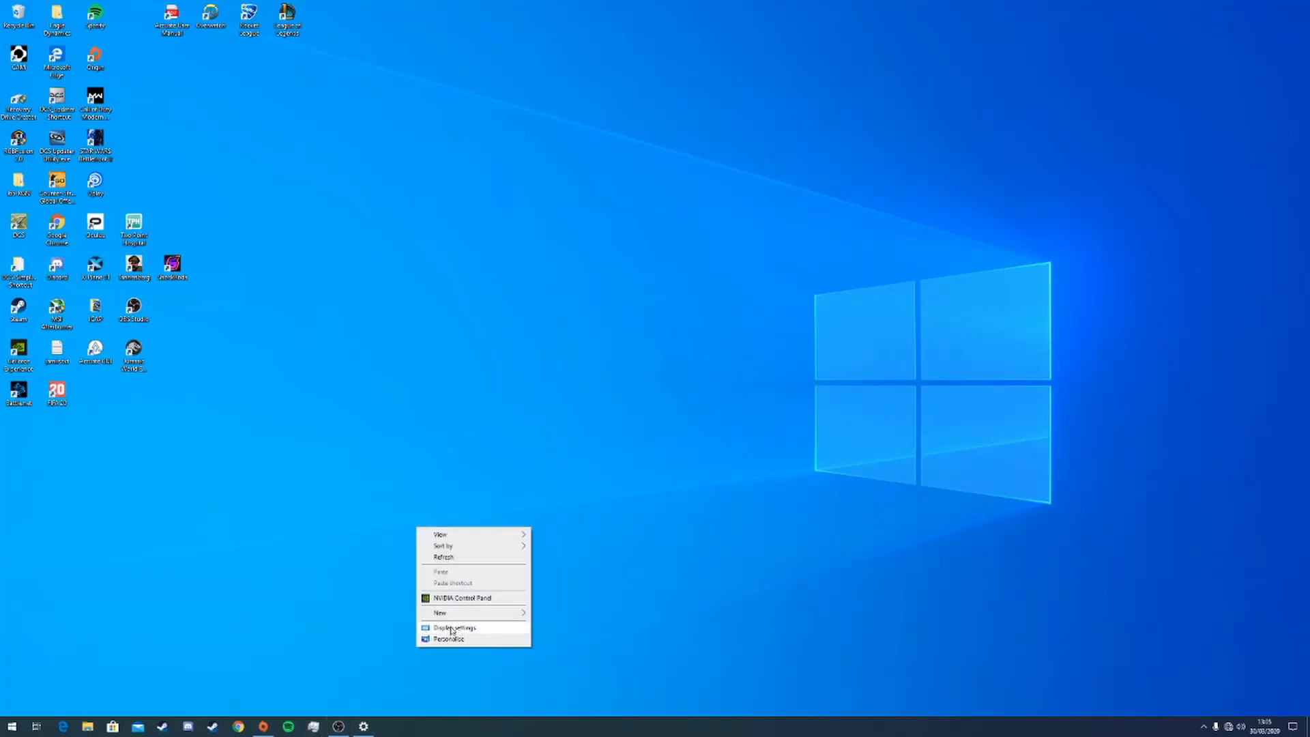
pyautogui.click(452, 630)
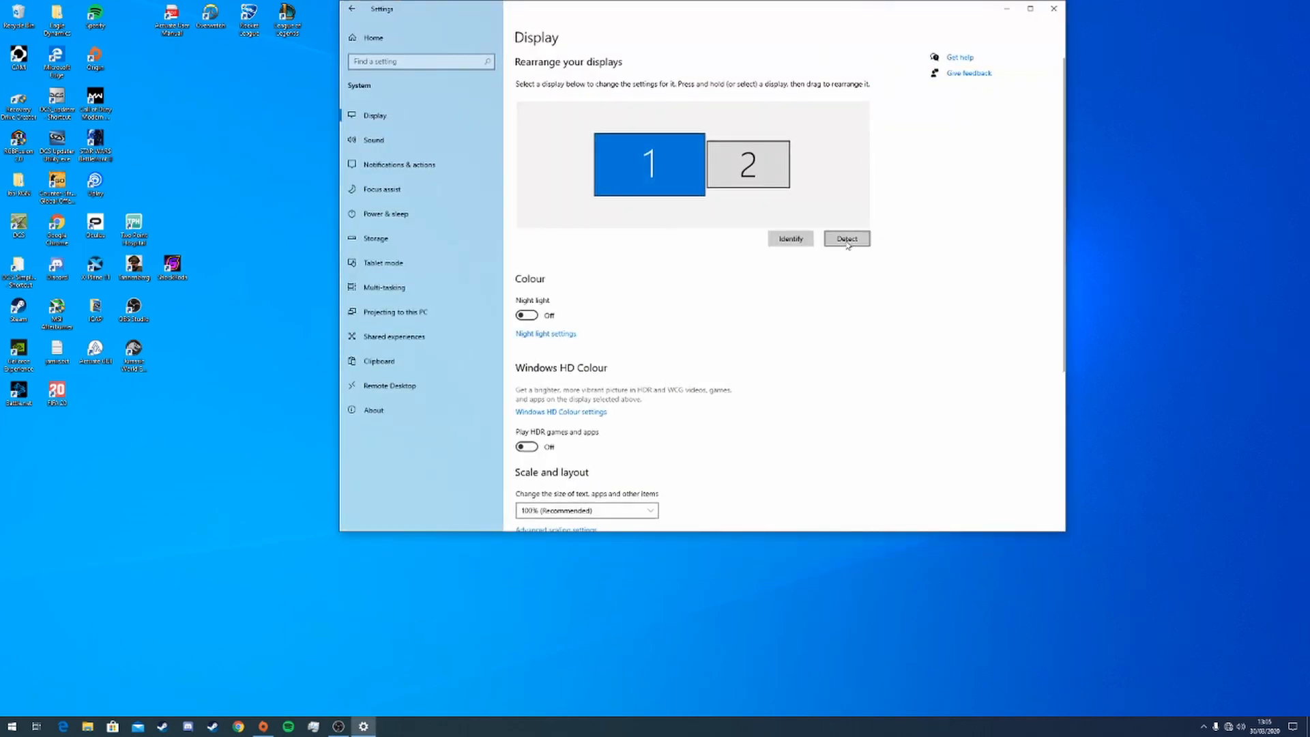
pyautogui.click(846, 238)
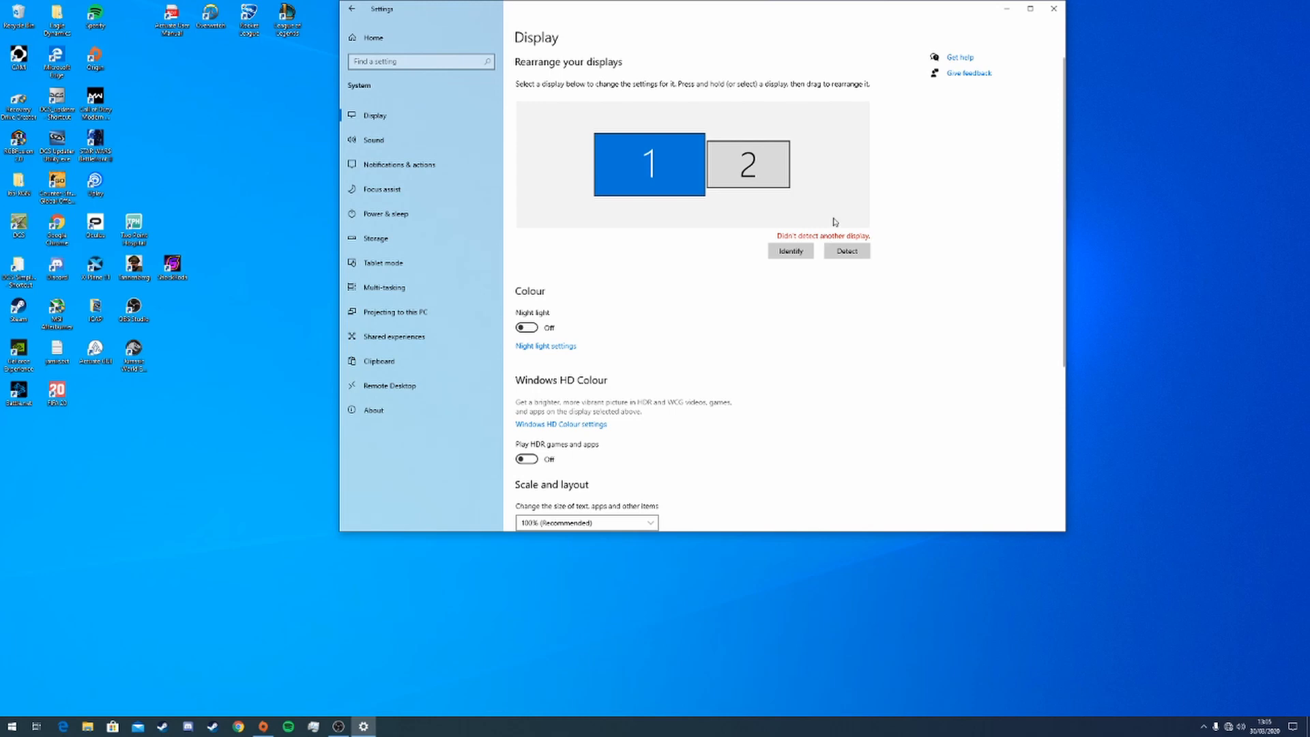
pyautogui.moveTo(901, 12); pyautogui.dragTo(860, 59)
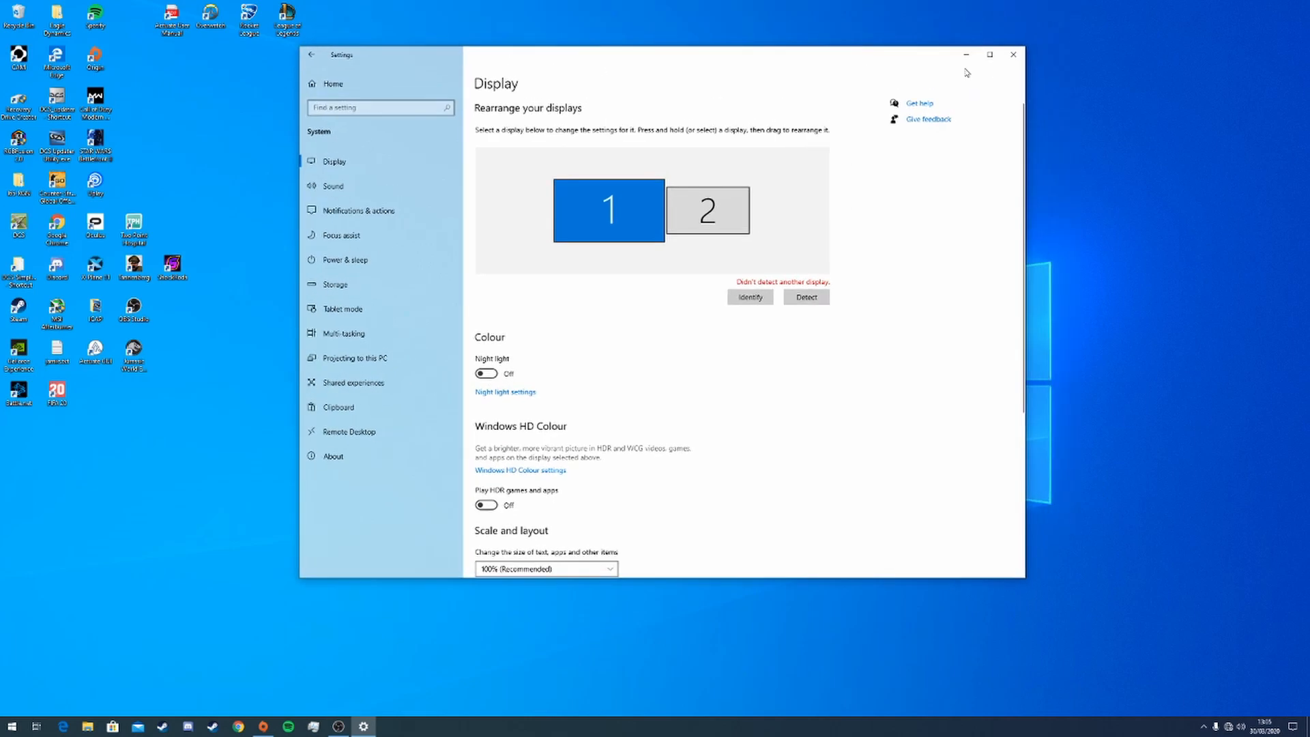